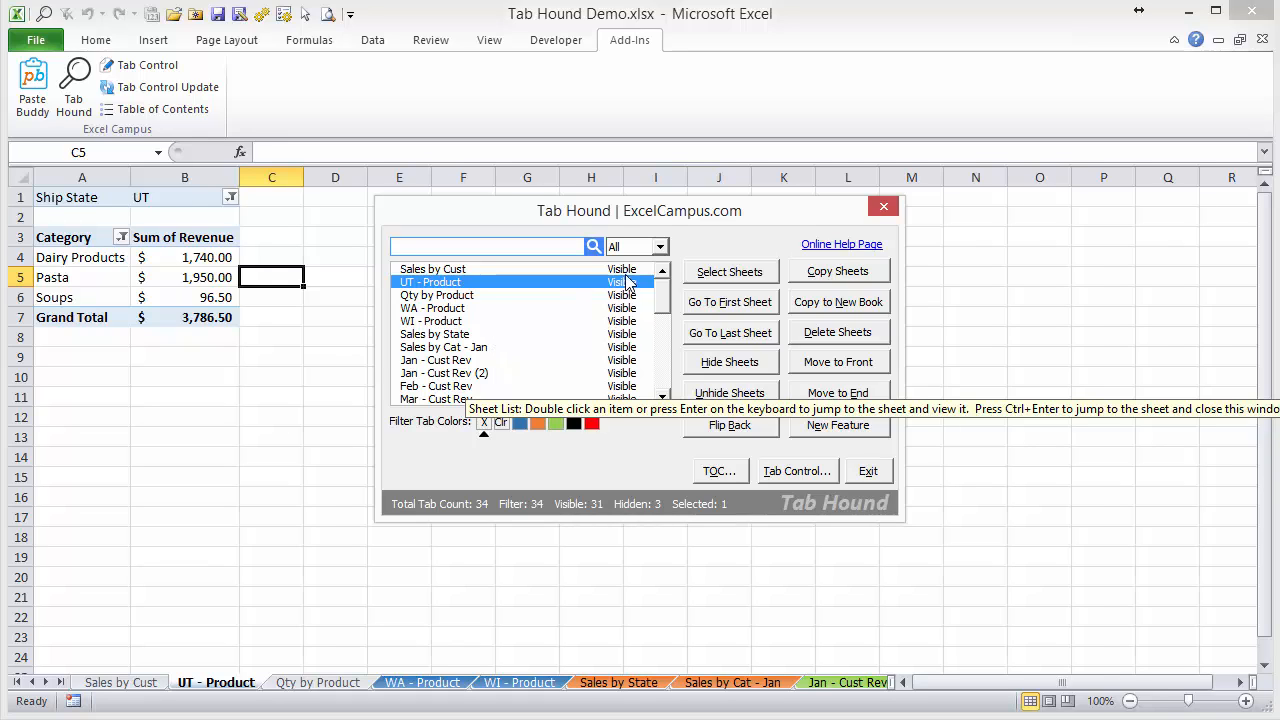
Close the Tab Hound window and create the Tab Control List sheet for the workbook with Tab Control.
left_click(883, 208)
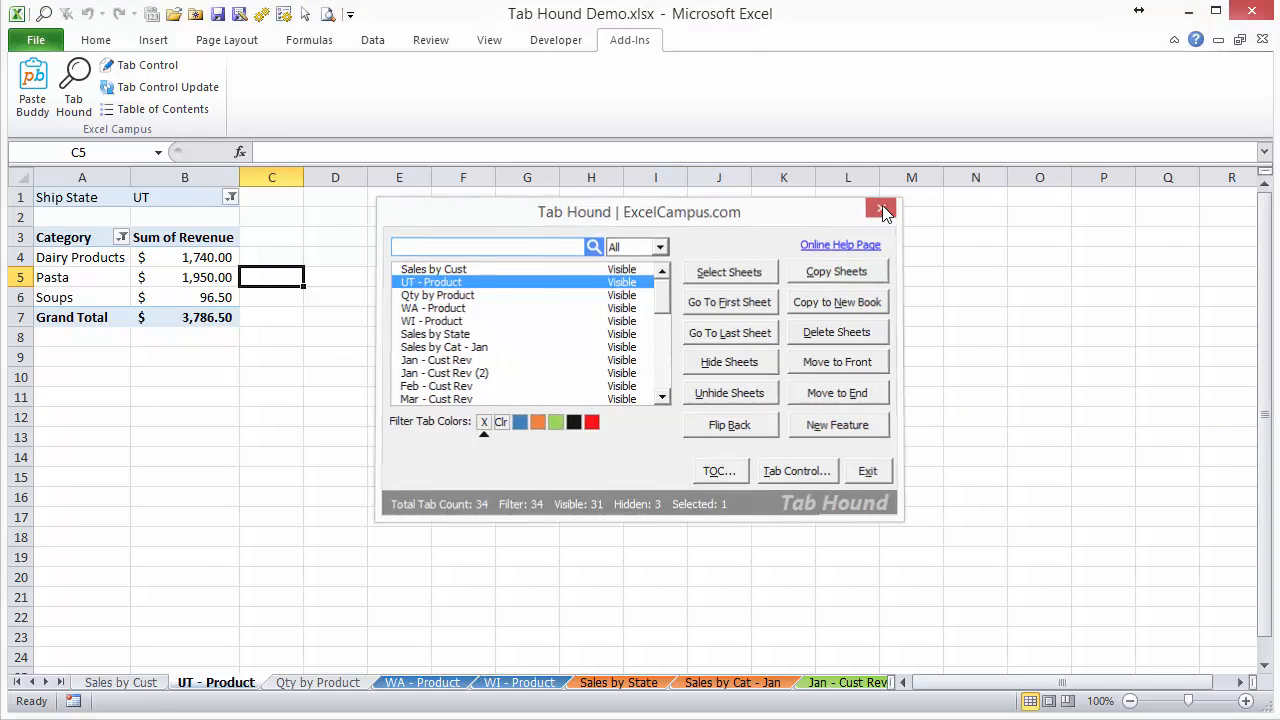
left_click(175, 79)
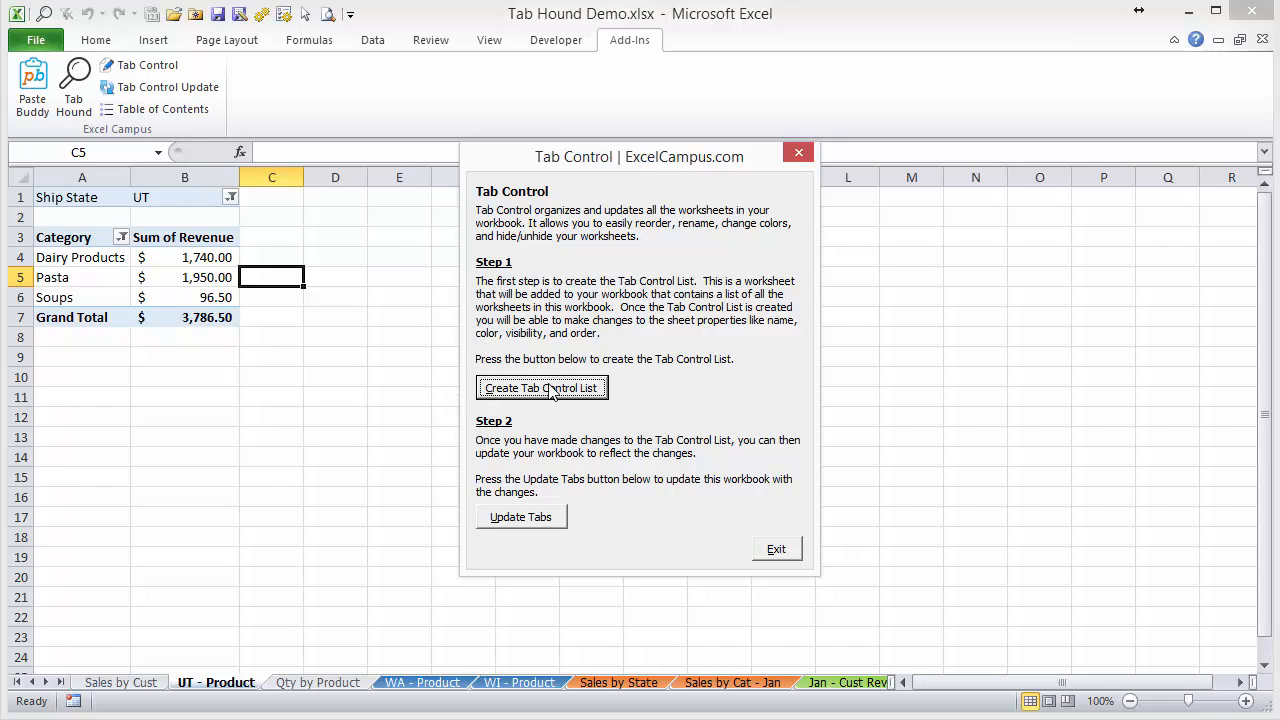
left_click(579, 392)
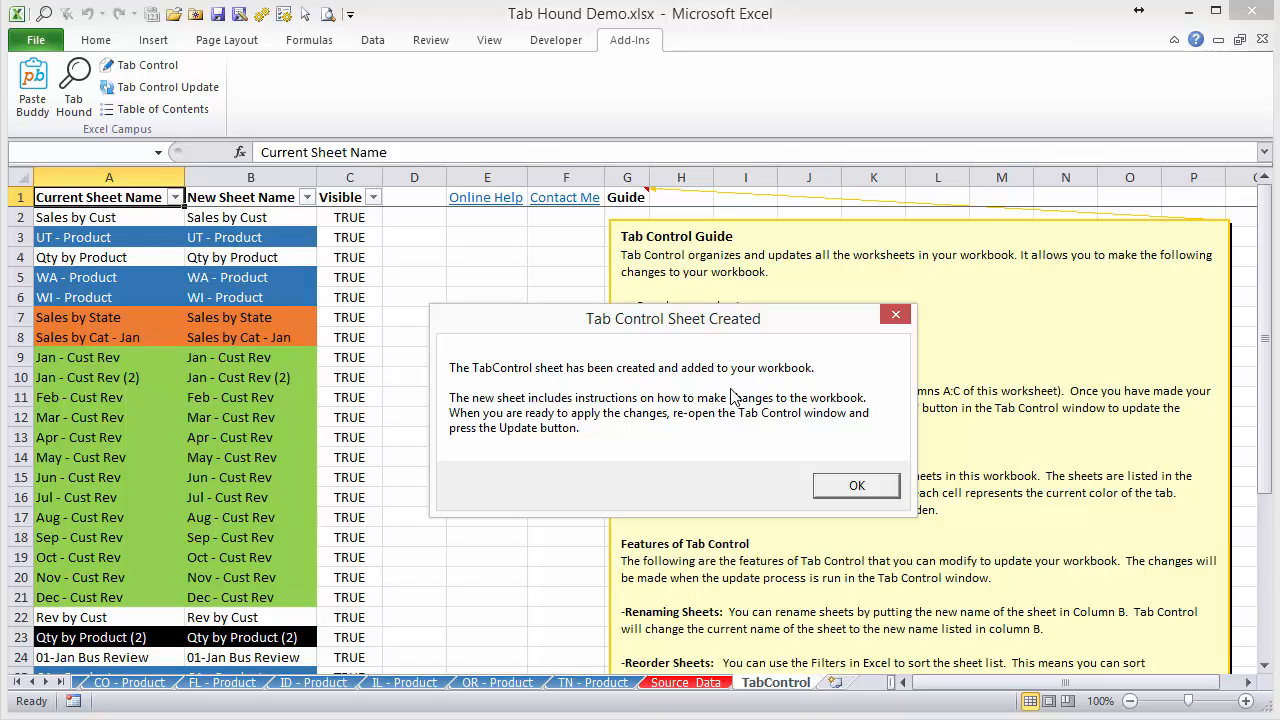
left_click(857, 486)
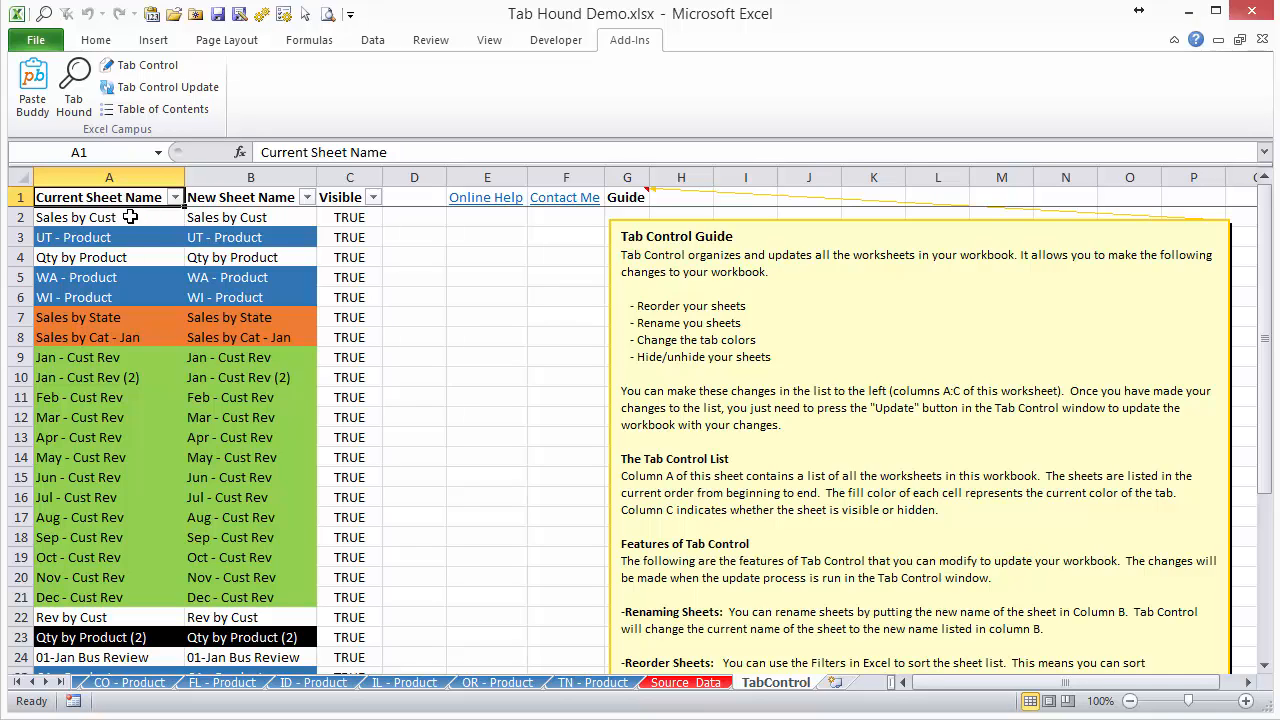
In the New Sheet Name column, rename the Jan - Cust Rev entry as Jan - Cust Revenue.
scroll(130, 217, "down", 8)
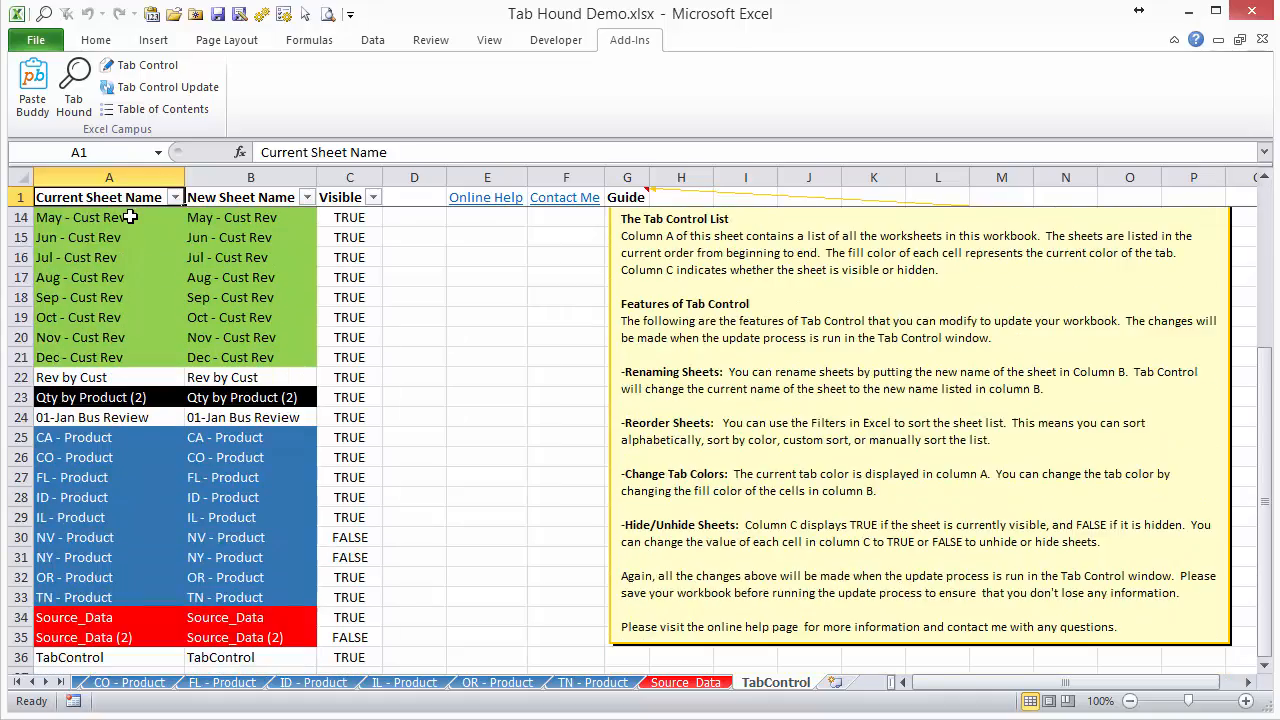
scroll(130, 217, "up", 8)
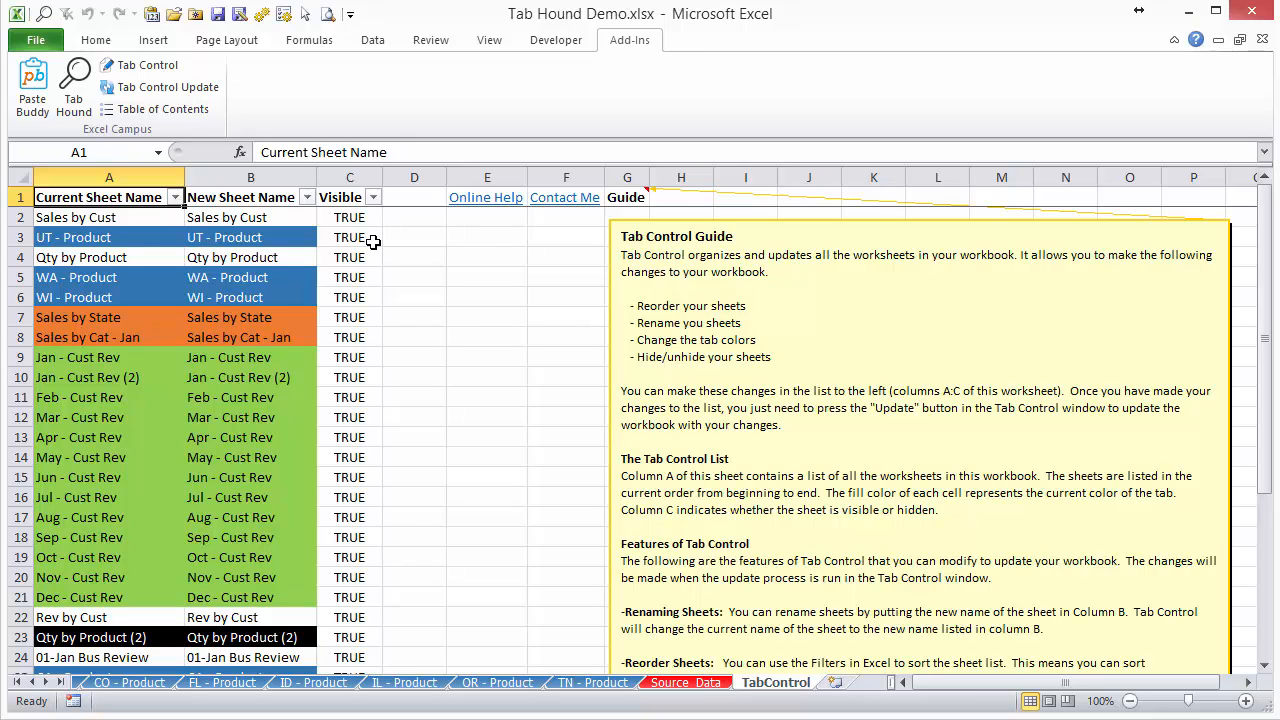
scroll(367, 315, "down", 1)
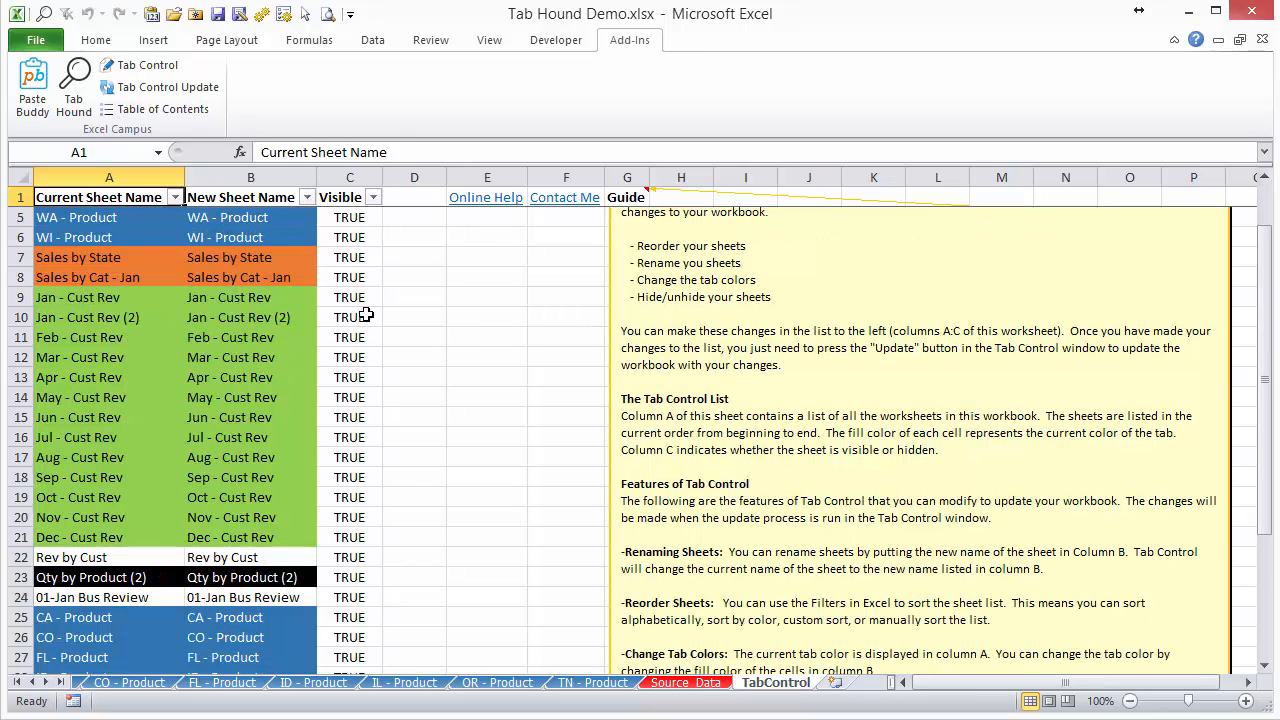
scroll(367, 315, "down", 1)
scroll(355, 305, "up", 2)
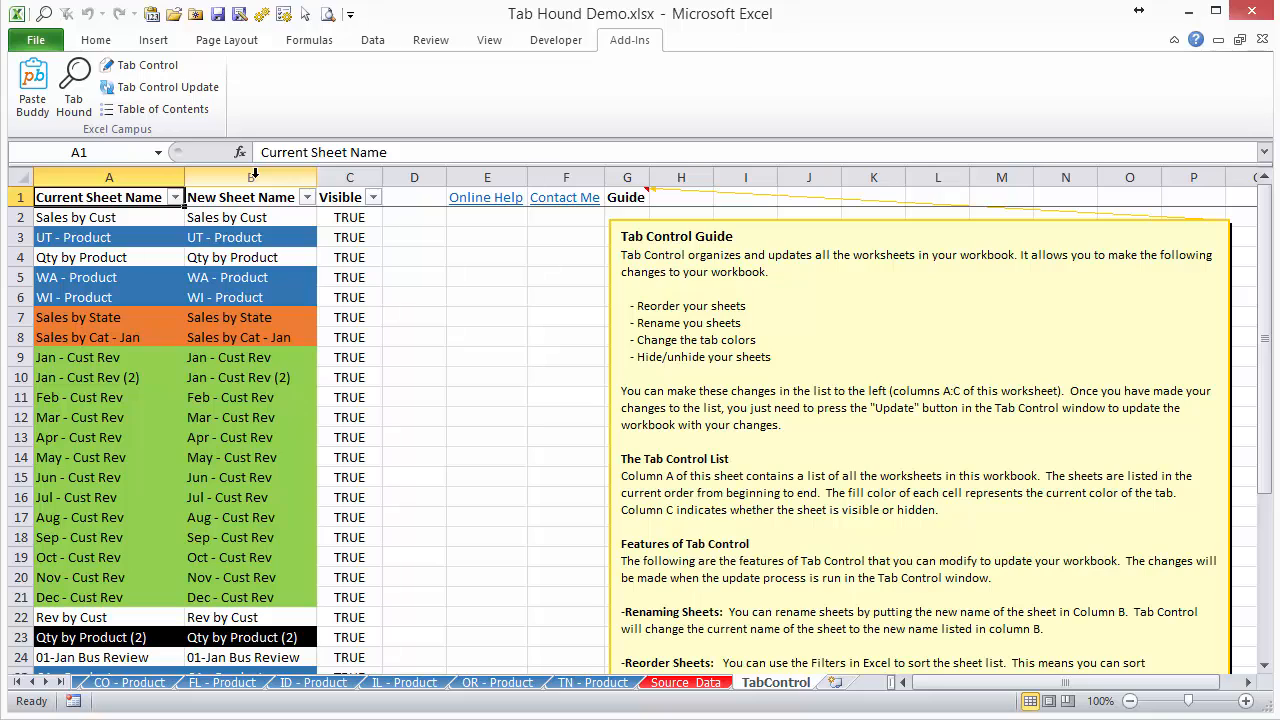
left_click(234, 362)
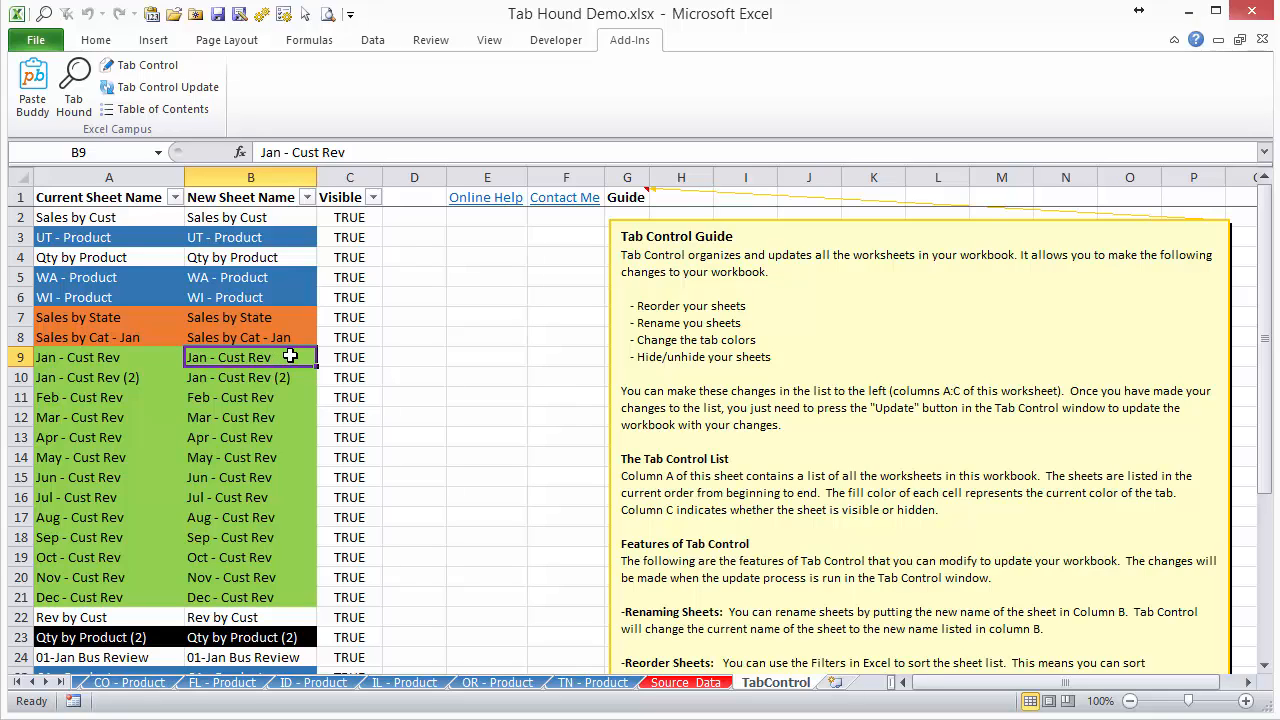
double_click(289, 356)
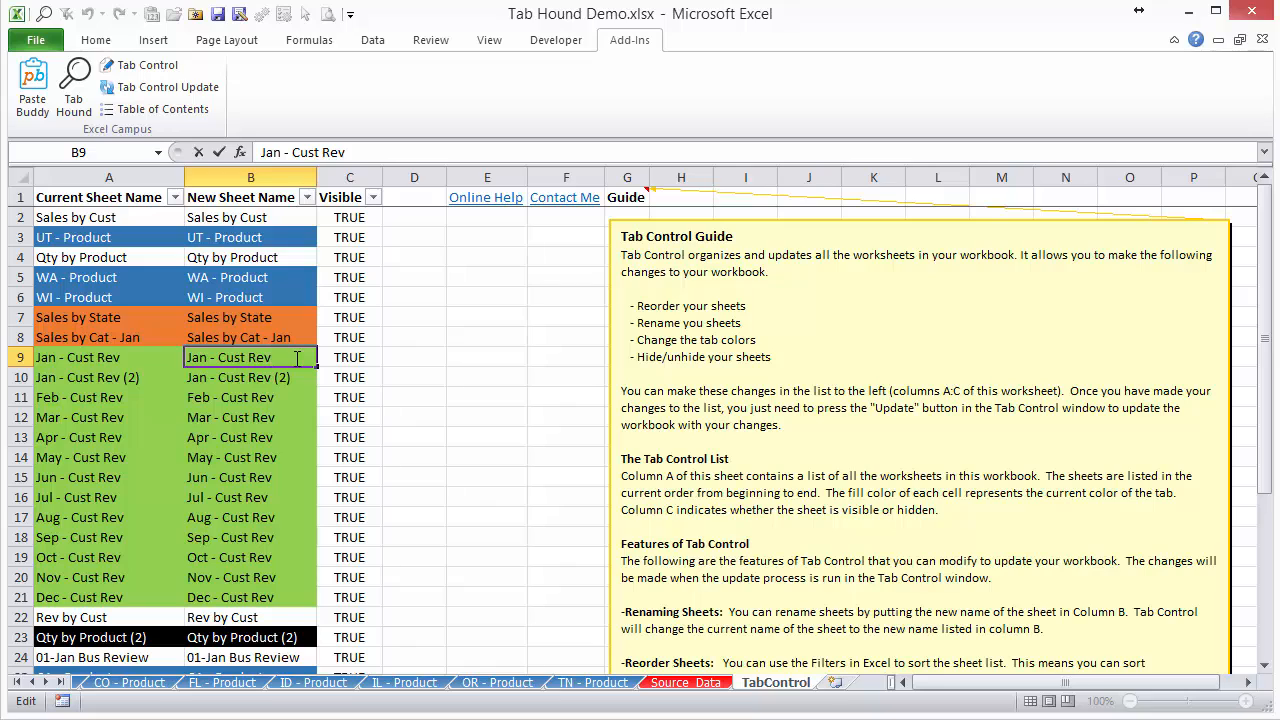
type("enue")
key("Return")
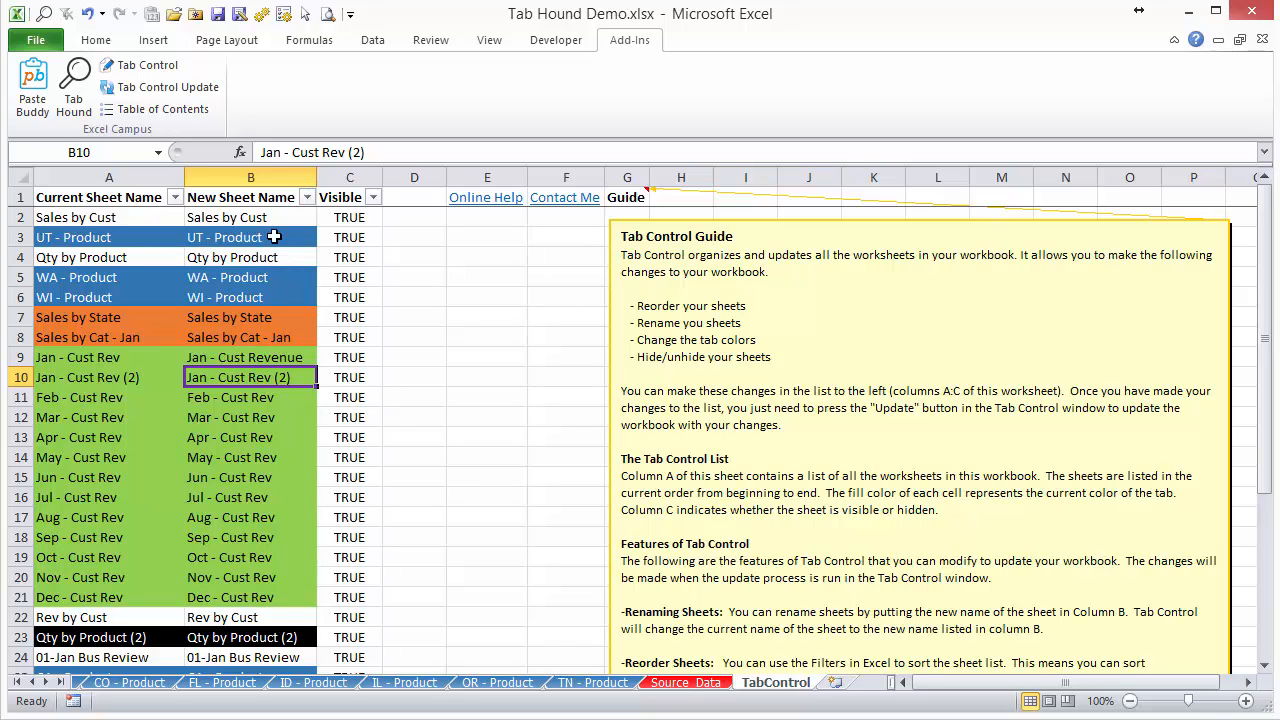
left_click(282, 357)
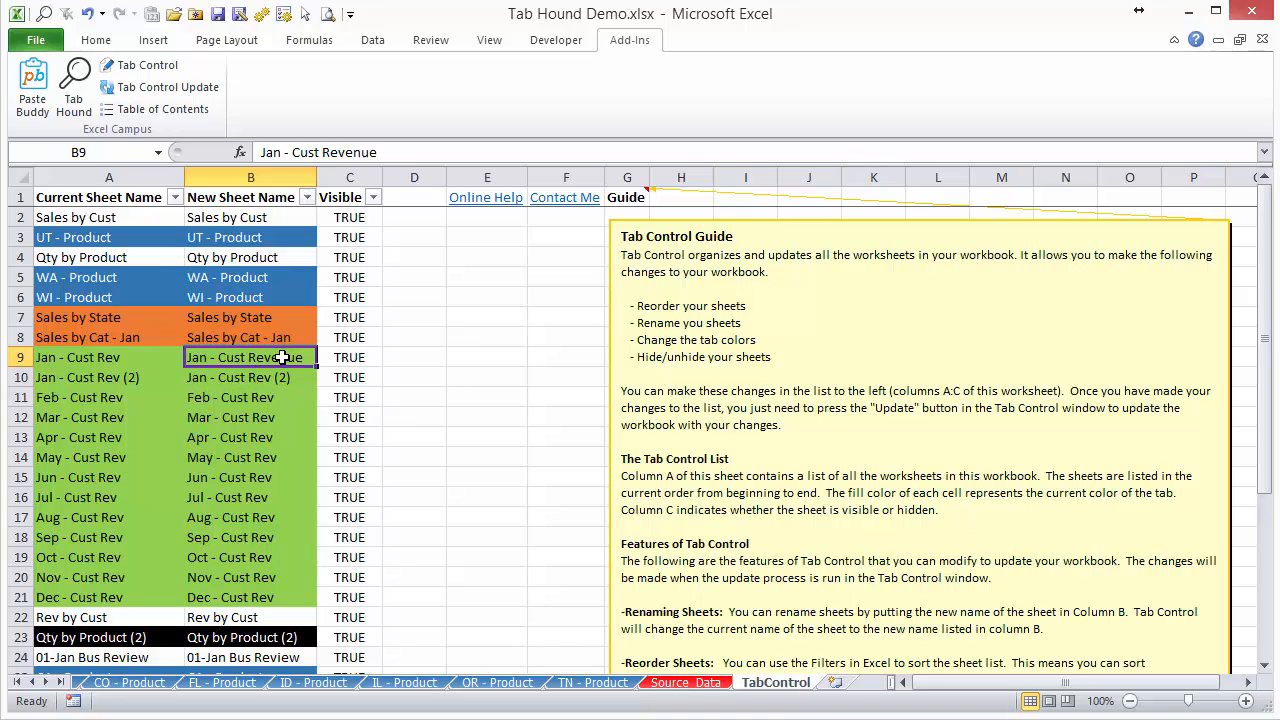
Replace all occurrences of Rev with Revenue in the new sheet names in B10:B21.
left_click_drag(255, 380, 248, 594)
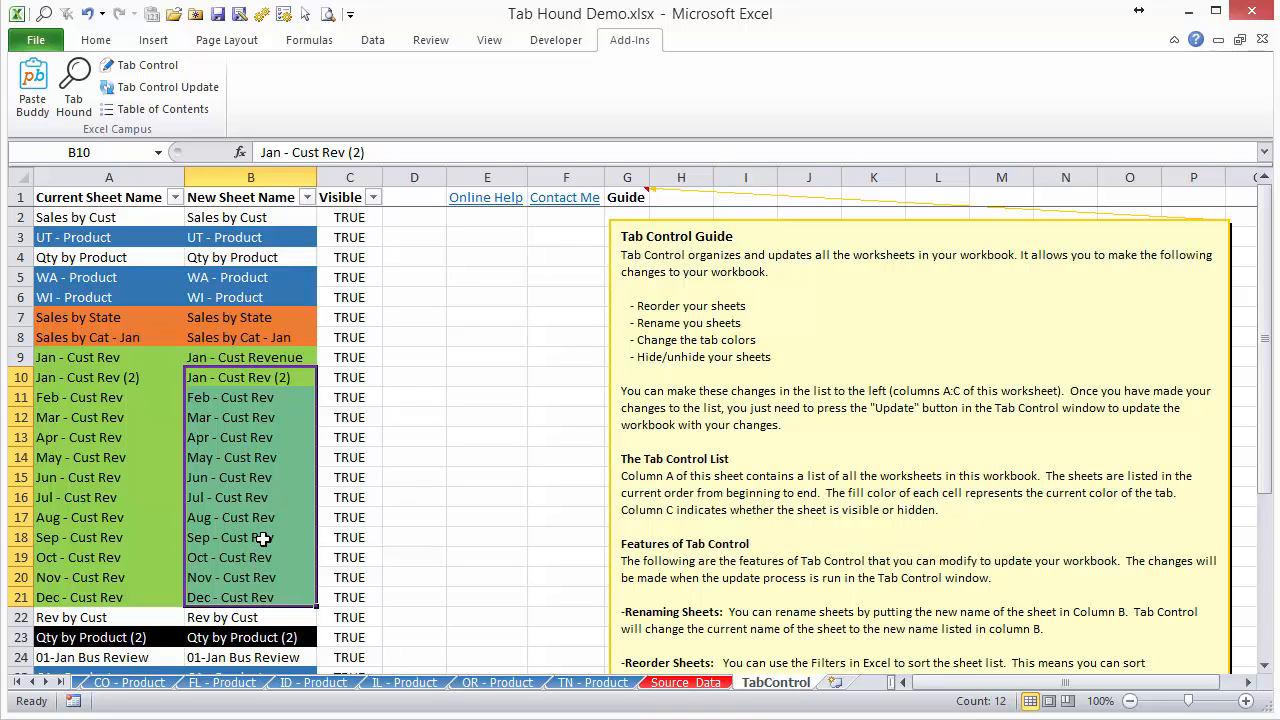
key("ctrl+h")
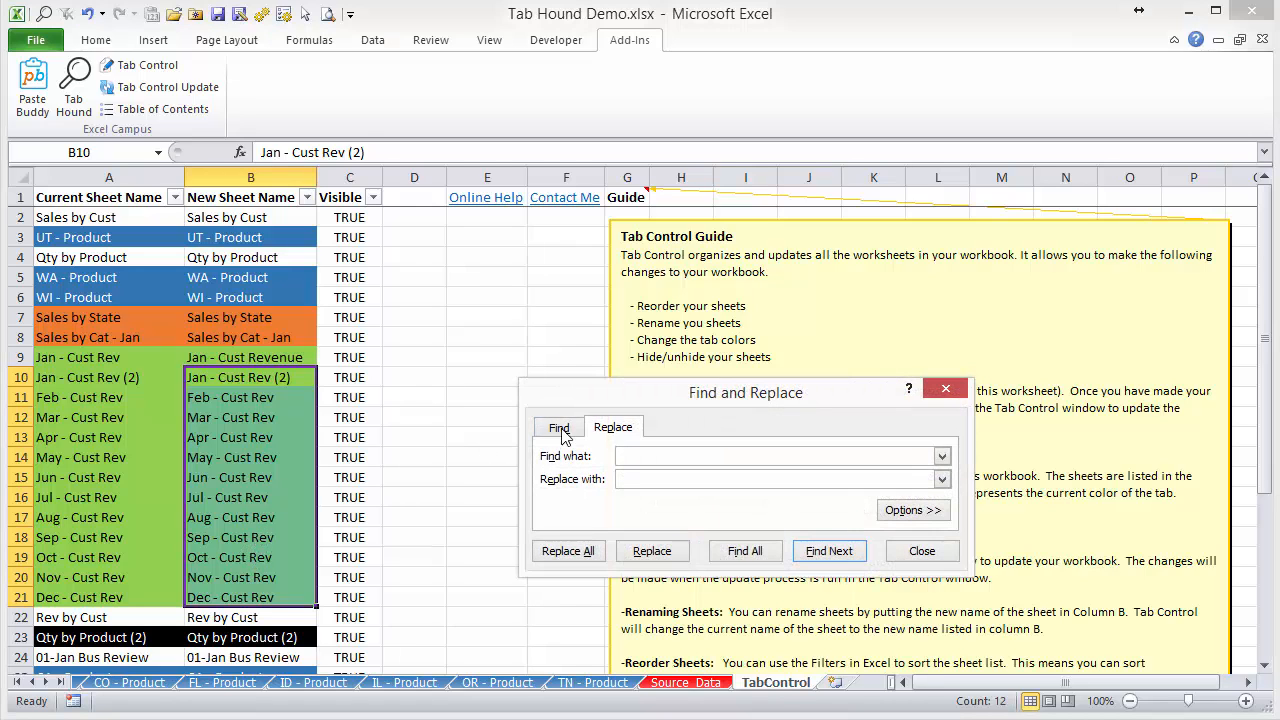
left_click_drag(622, 392, 521, 388)
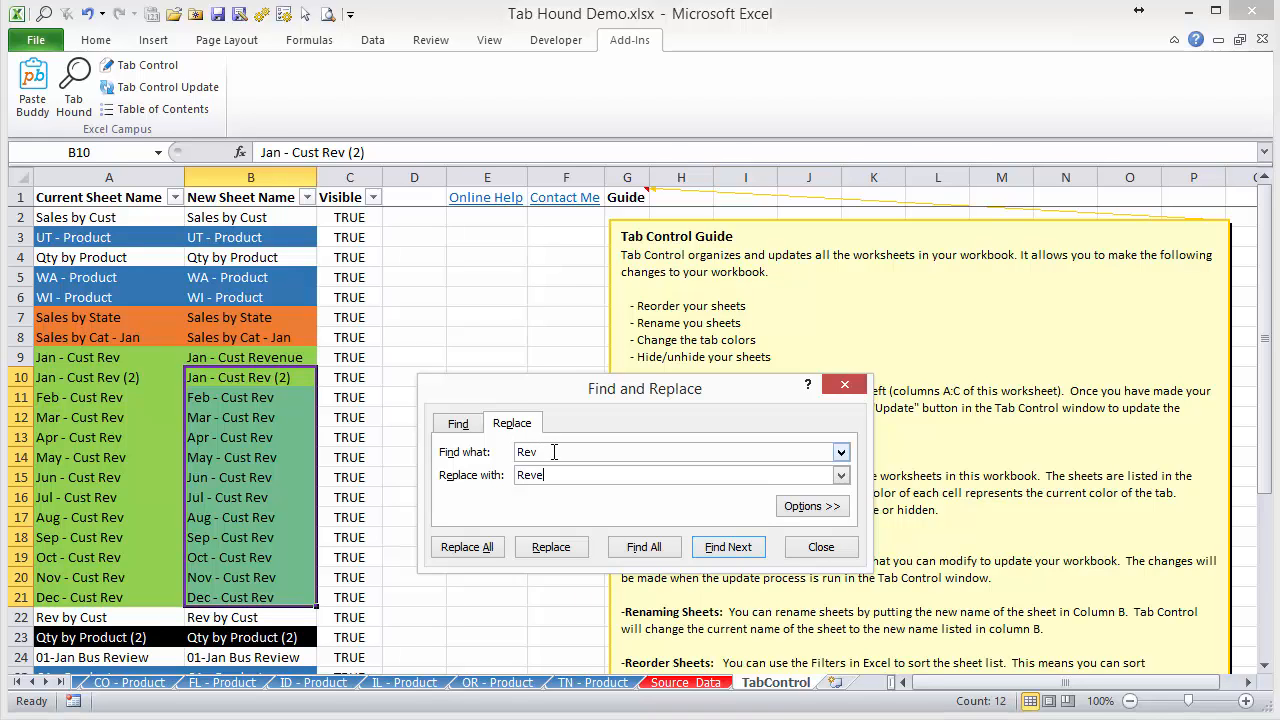
left_click(487, 549)
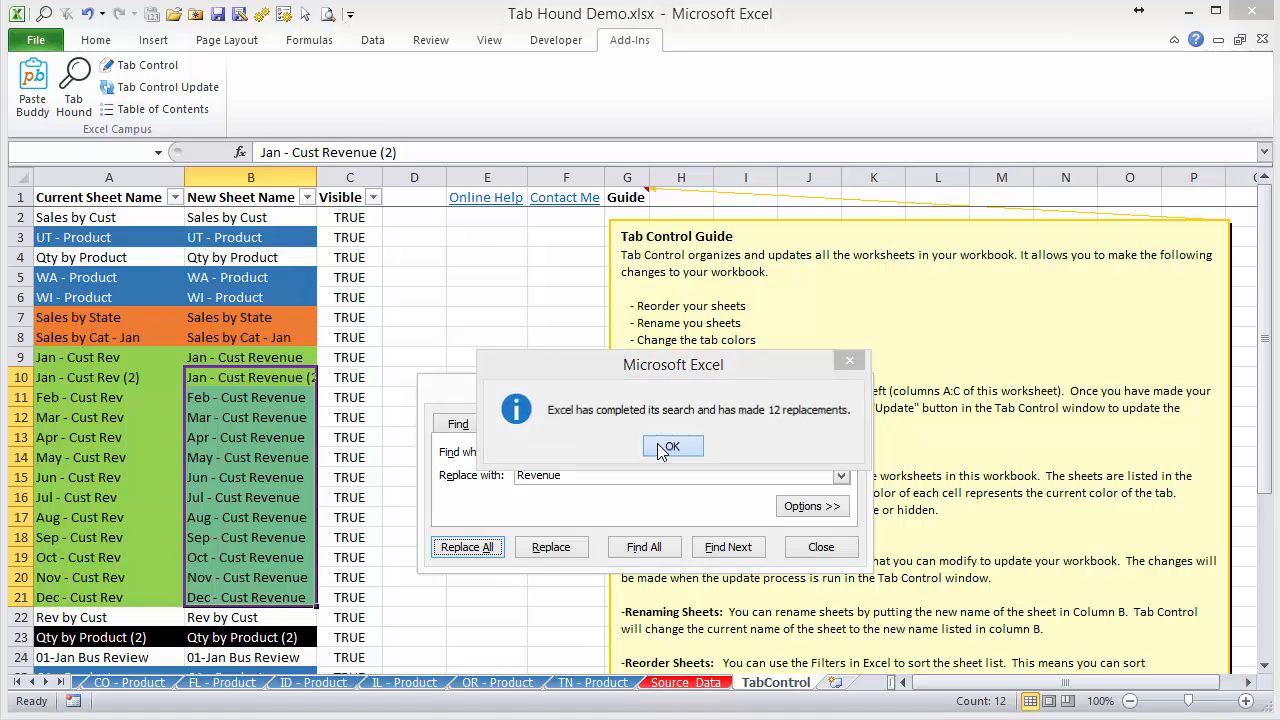
left_click(660, 449)
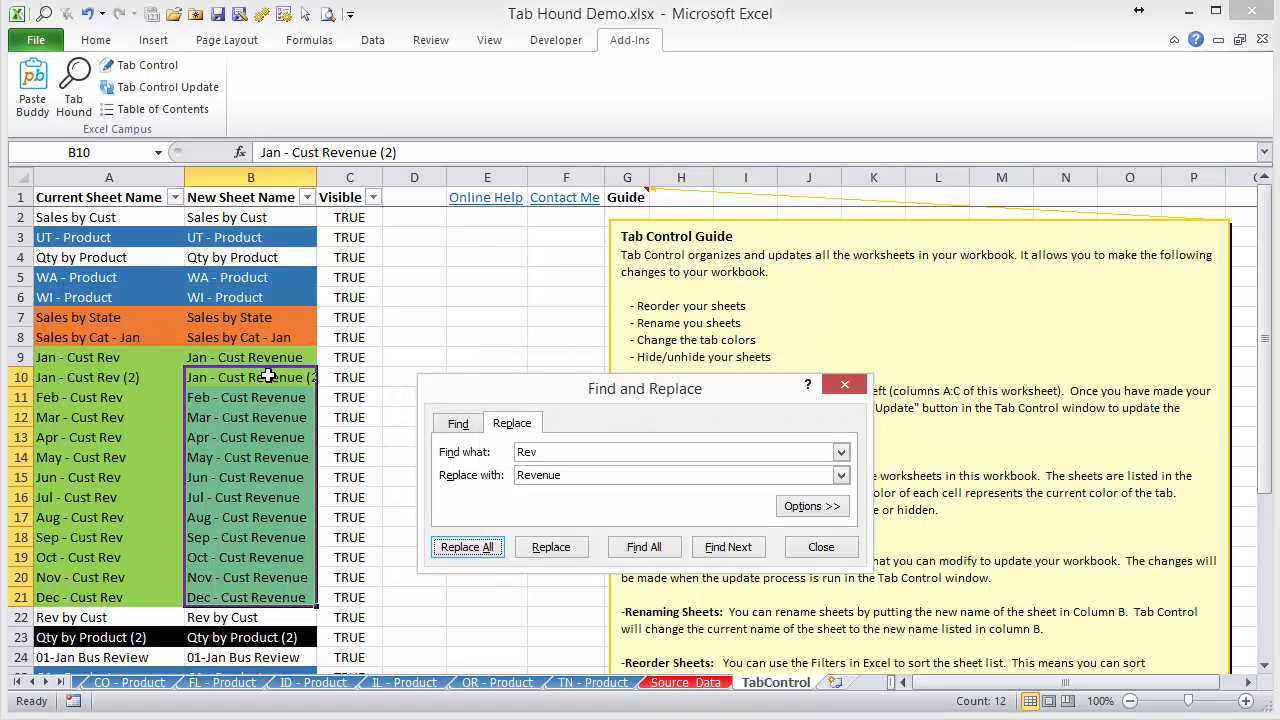
left_click(818, 550)
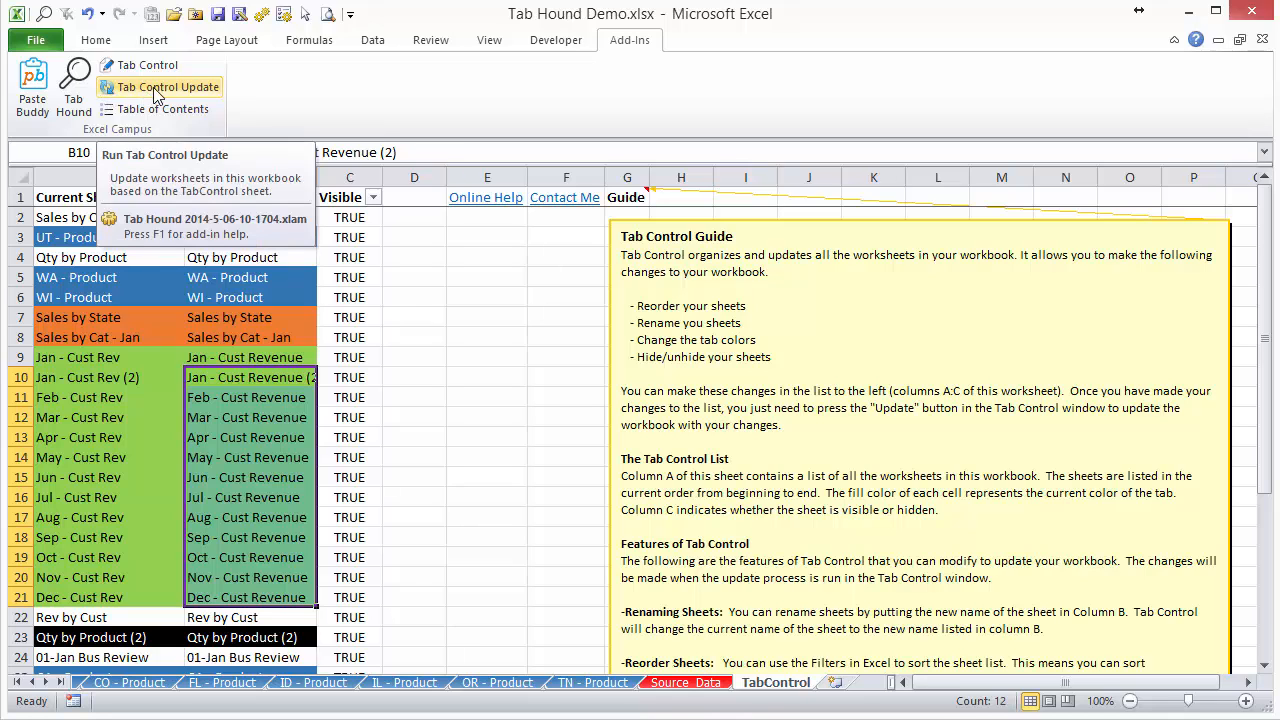
Run Tab Control Update to apply the new sheet names to the workbook.
left_click(210, 96)
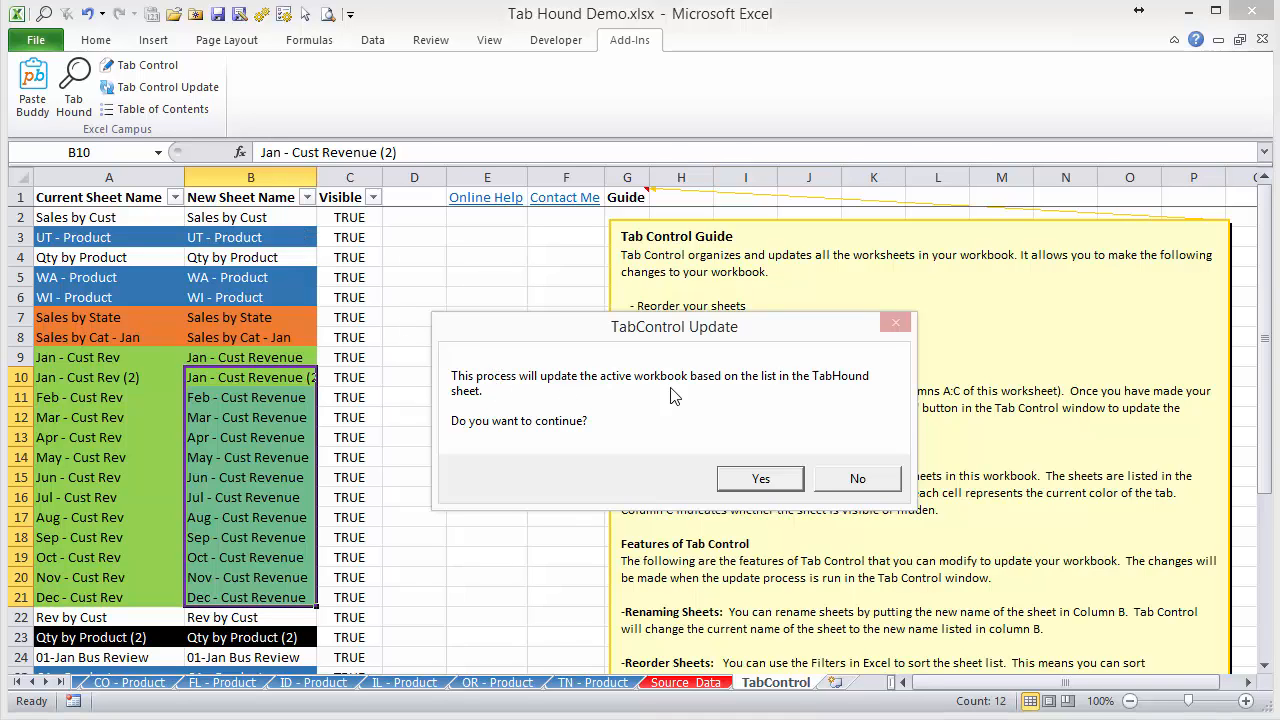
left_click(771, 487)
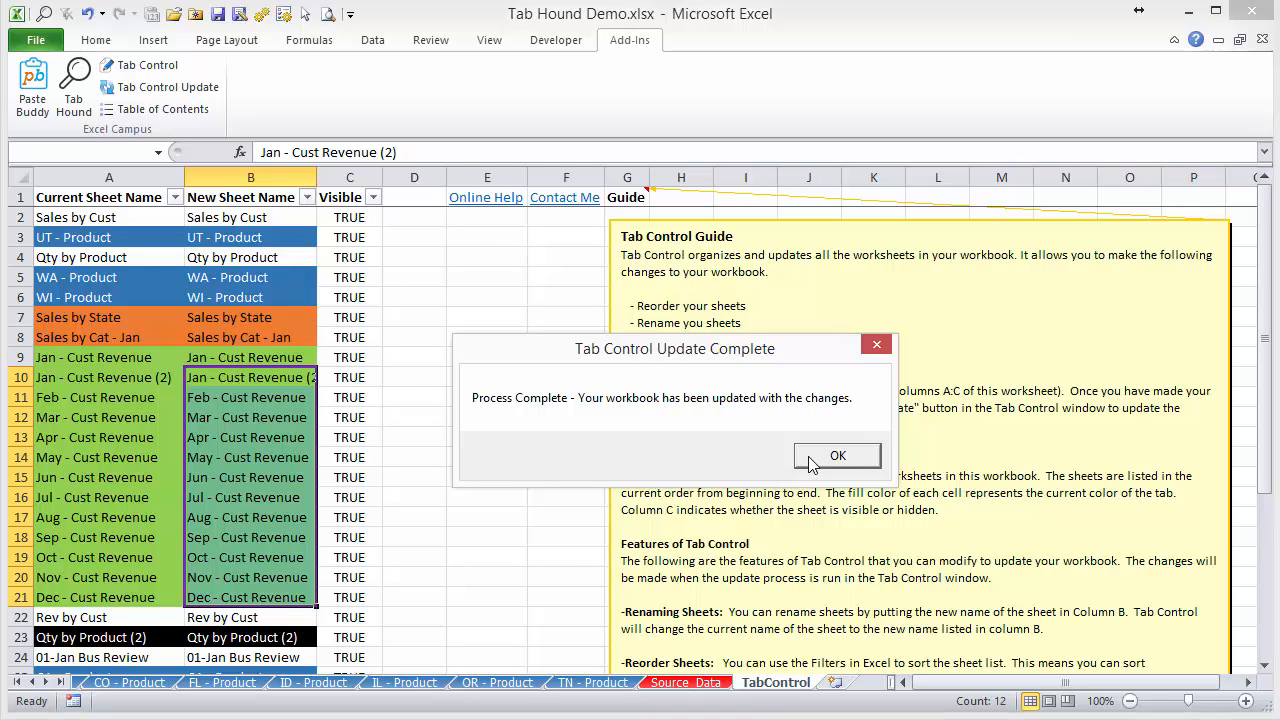
left_click(814, 460)
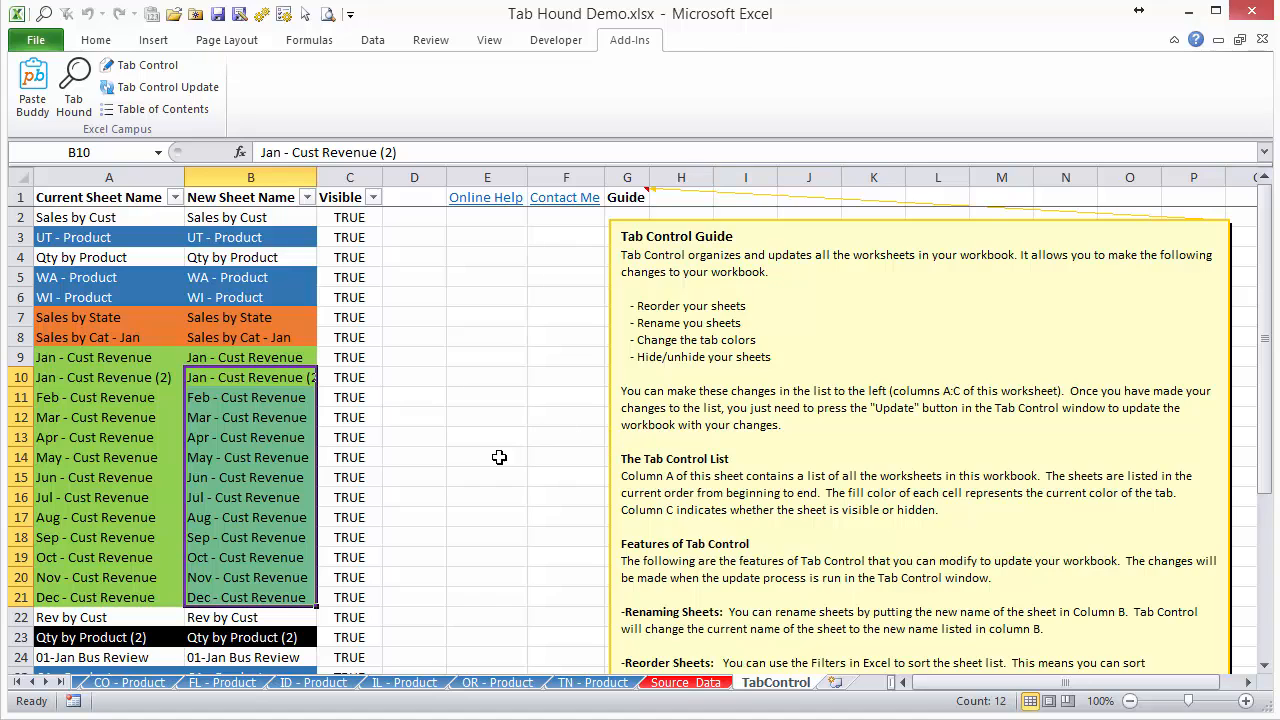
Check the renamed sheets in Tab Hound, view May - Cust Revenue, and return to the TabControl sheet by searching for "ta".
left_click(73, 108)
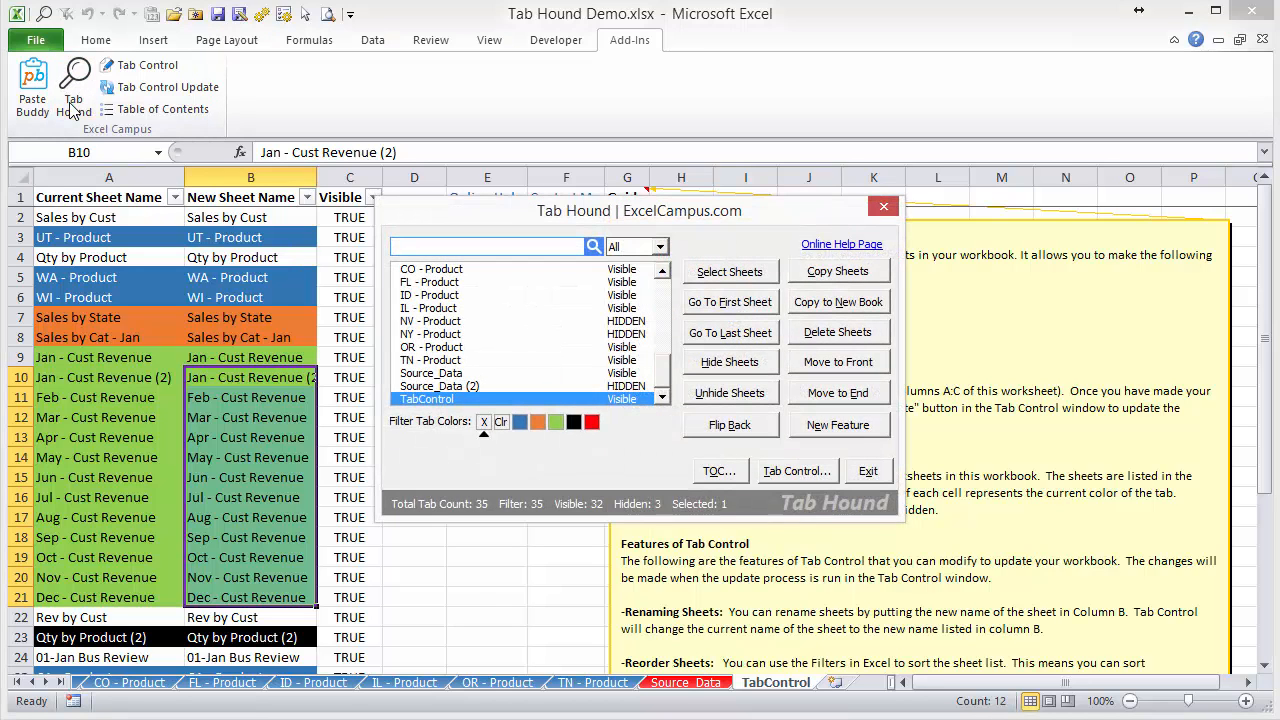
left_click_drag(663, 376, 658, 332)
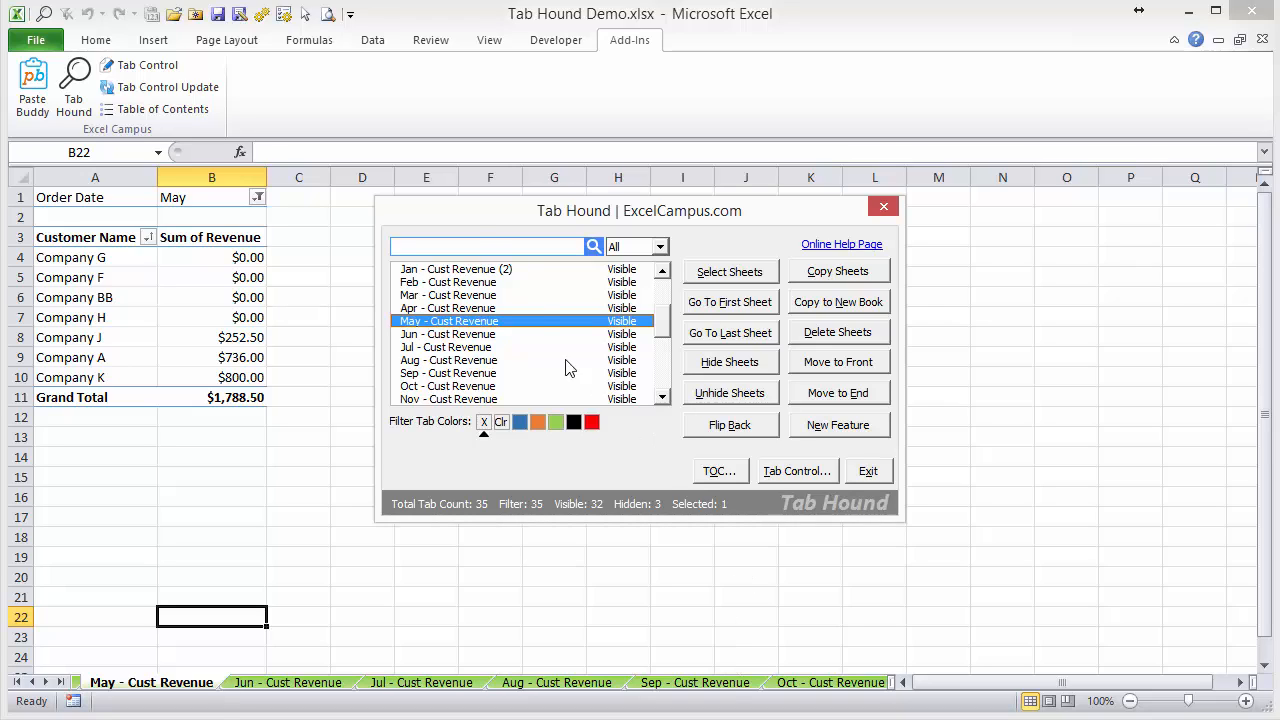
left_click(475, 247)
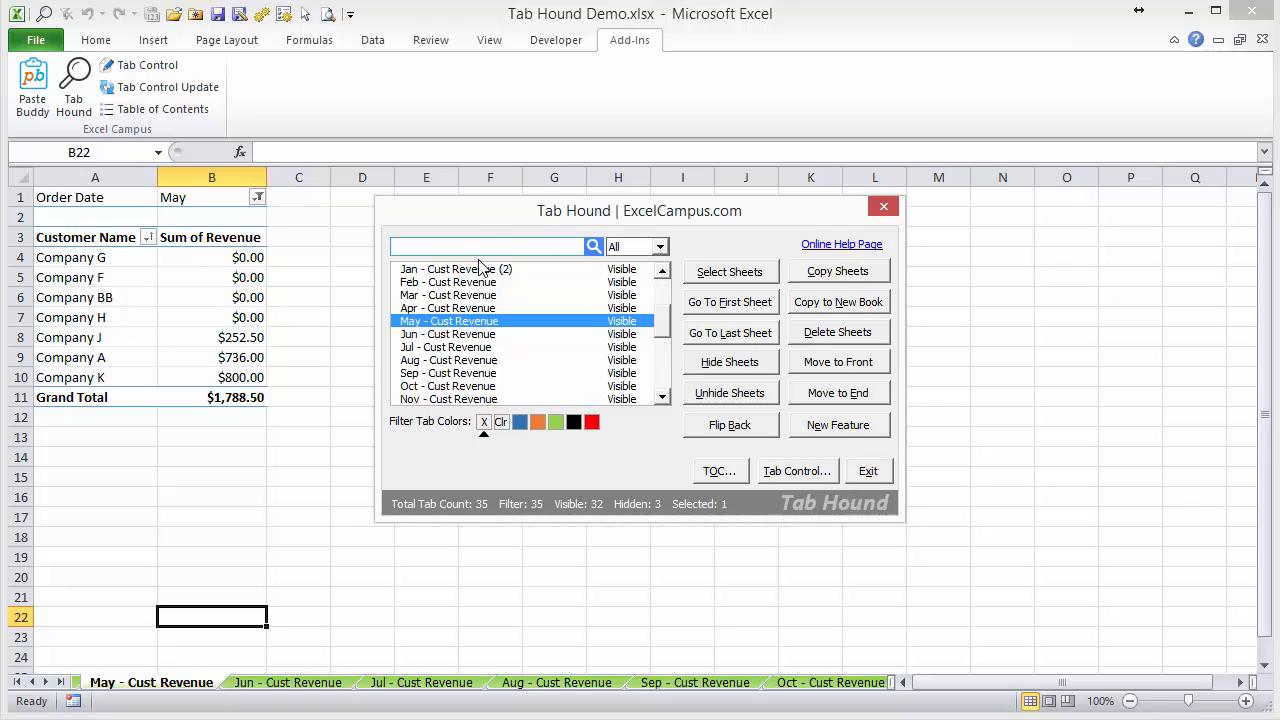
type("ta")
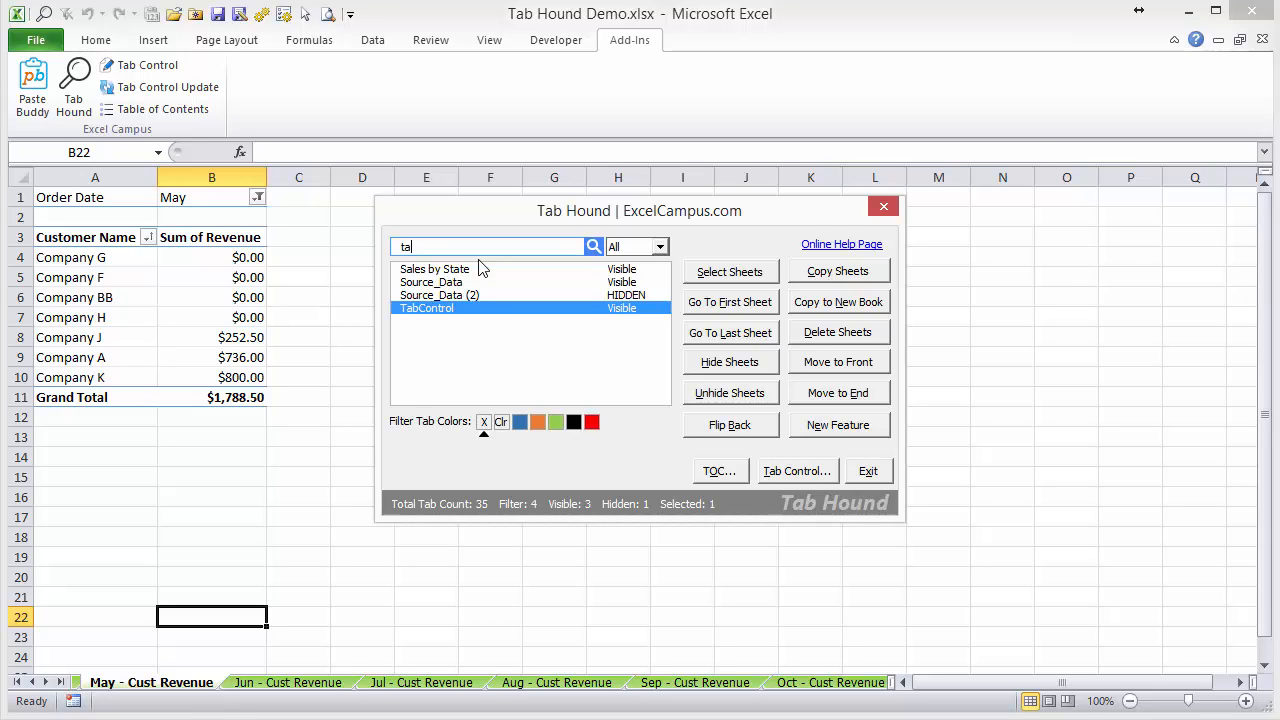
key("Return")
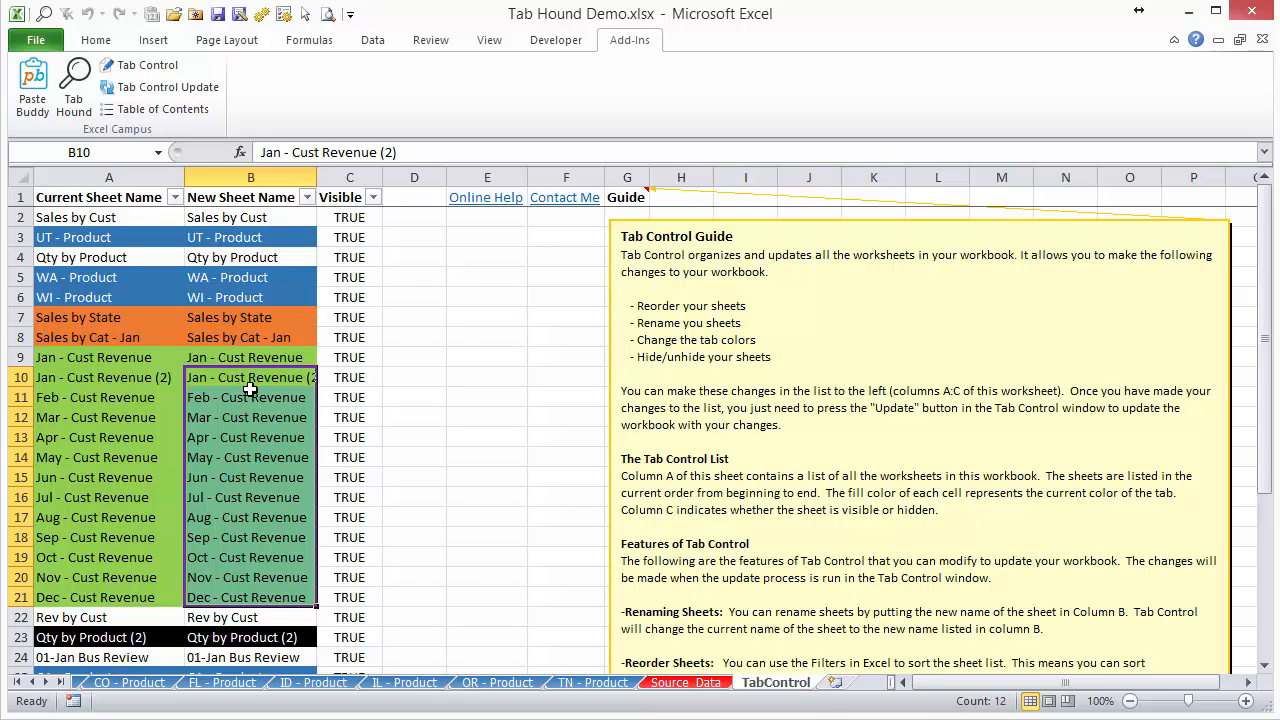
Sort the list by New Sheet Name from A to Z and run Tab Control Update to reorder the workbook's sheets.
left_click(307, 197)
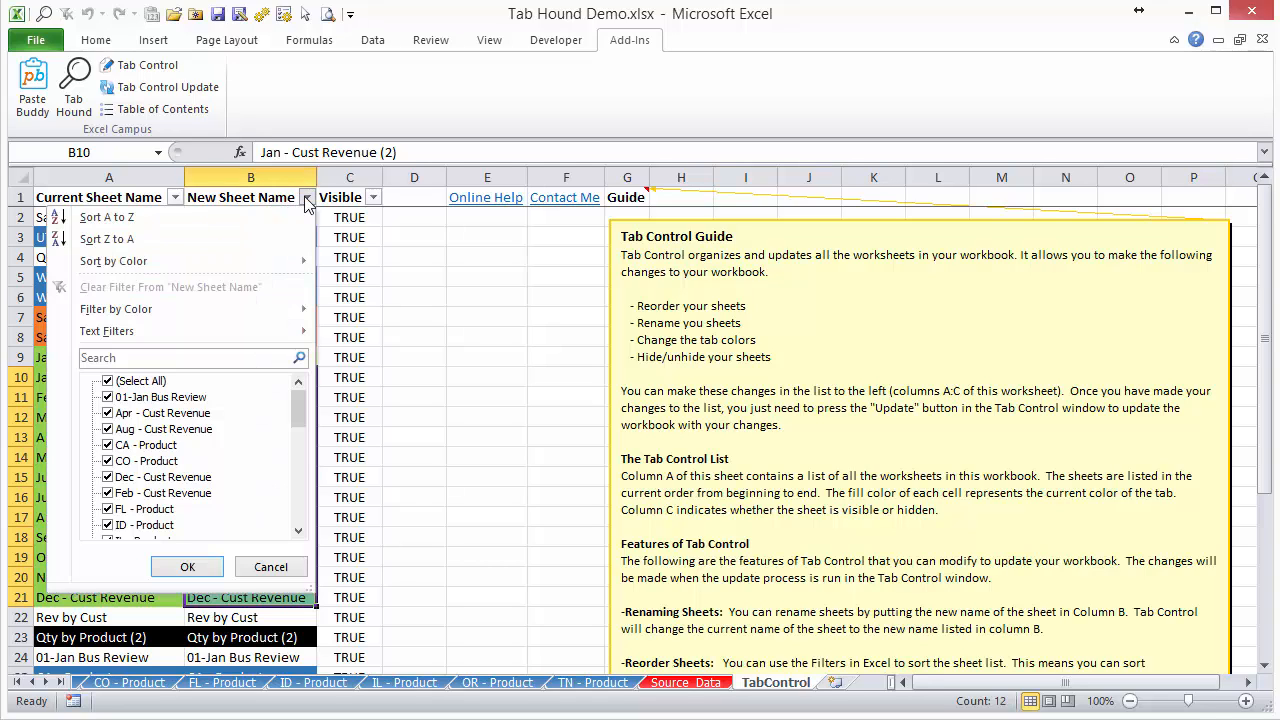
left_click(184, 219)
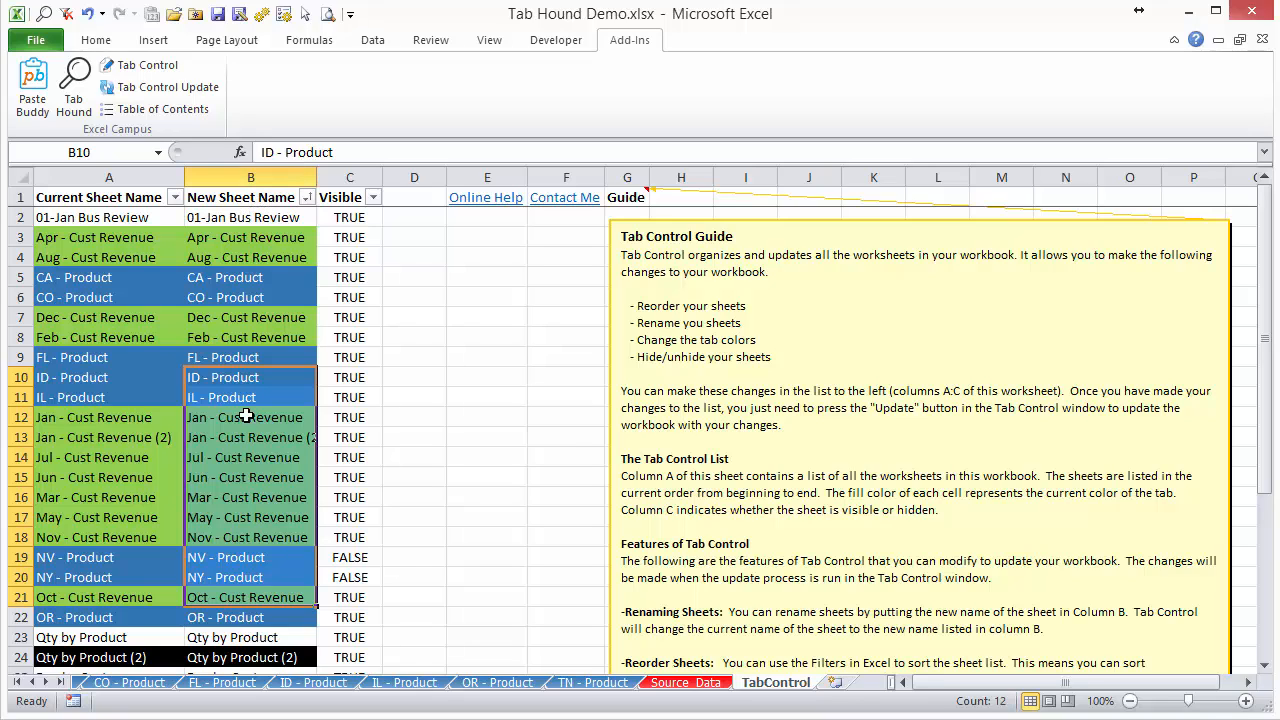
left_click(127, 92)
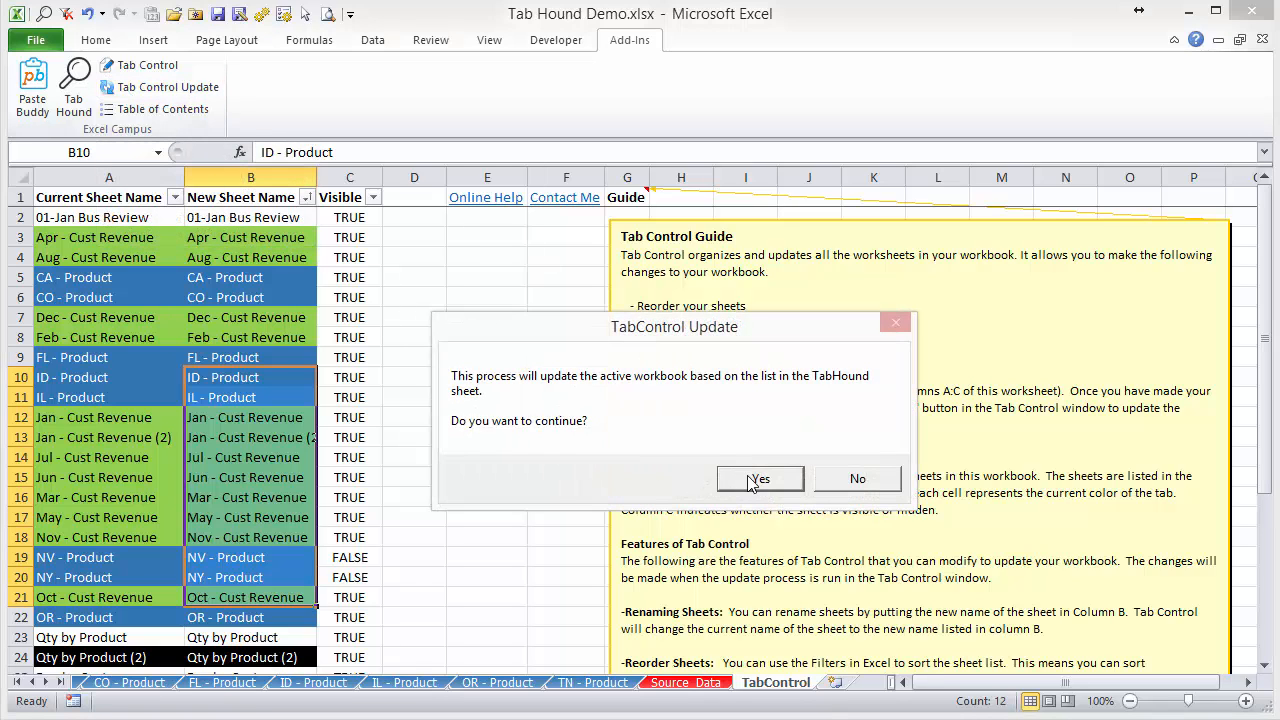
left_click(757, 479)
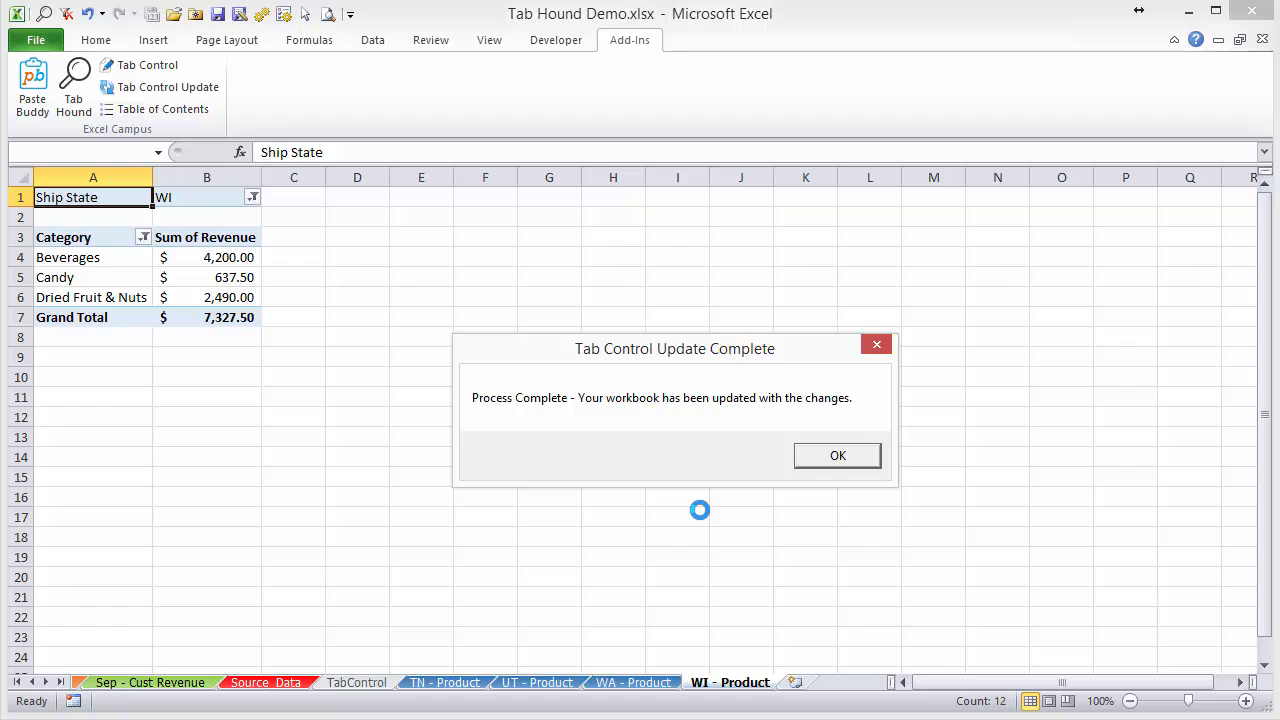
left_click(838, 457)
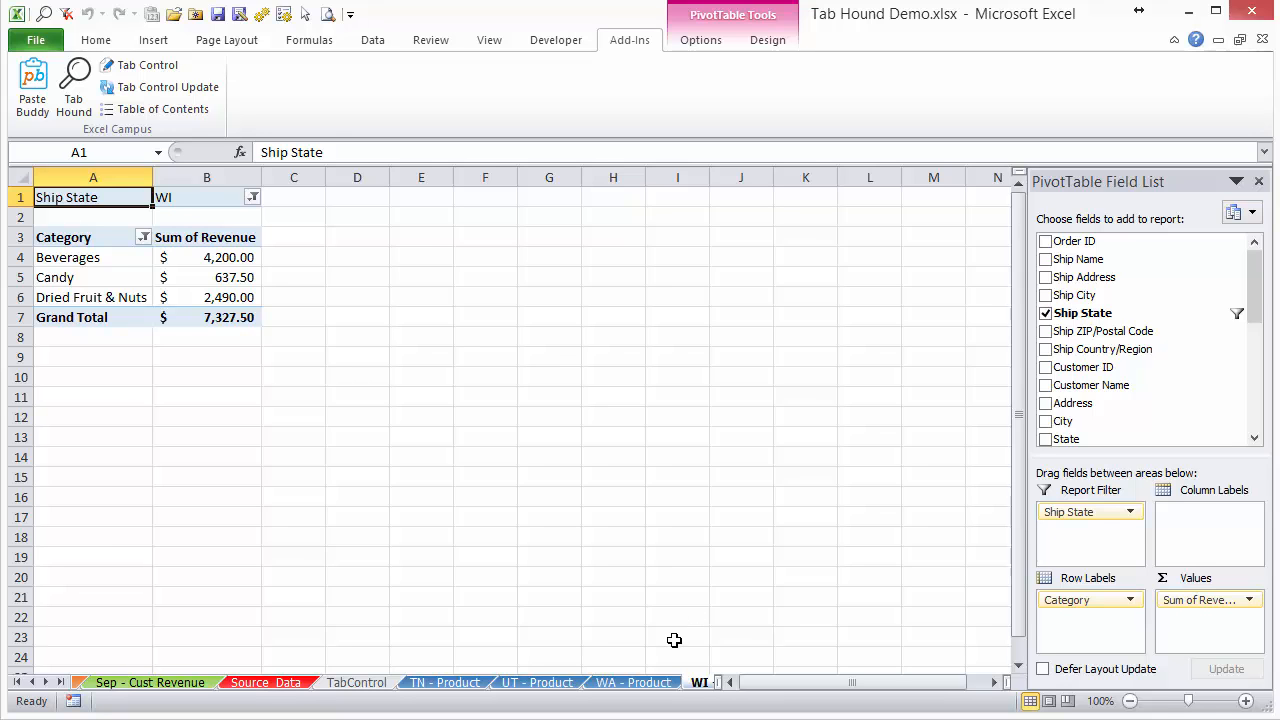
Review the sheet order in Tab Hound and return to the TabControl sheet by searching for "tab".
key("ctrl+shift+t")
left_click_drag(662, 378, 664, 290)
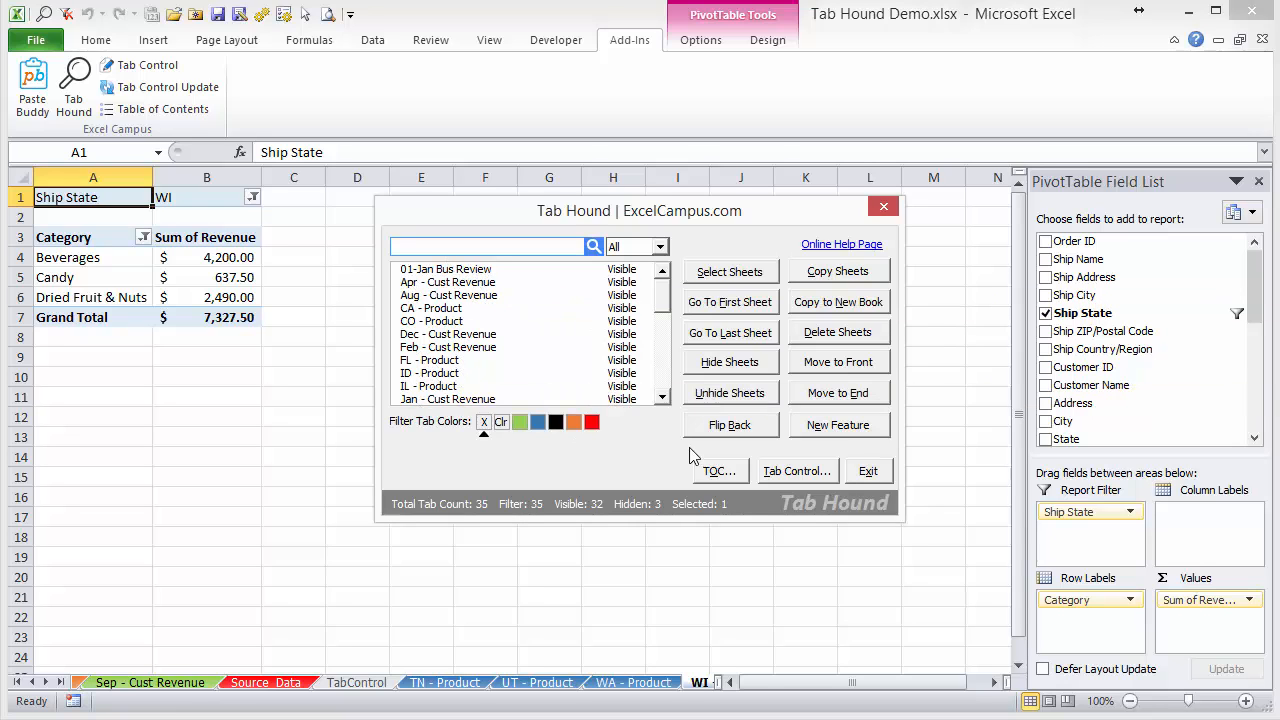
left_click_drag(661, 290, 625, 393)
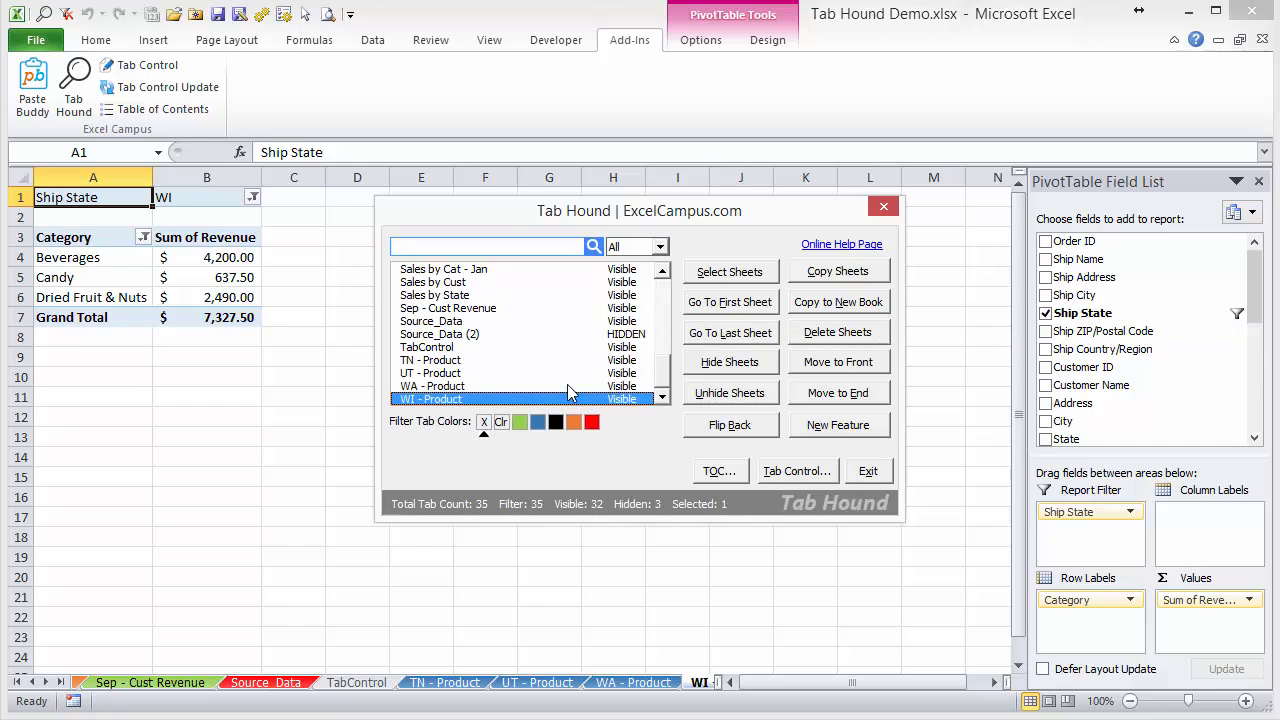
left_click(485, 249)
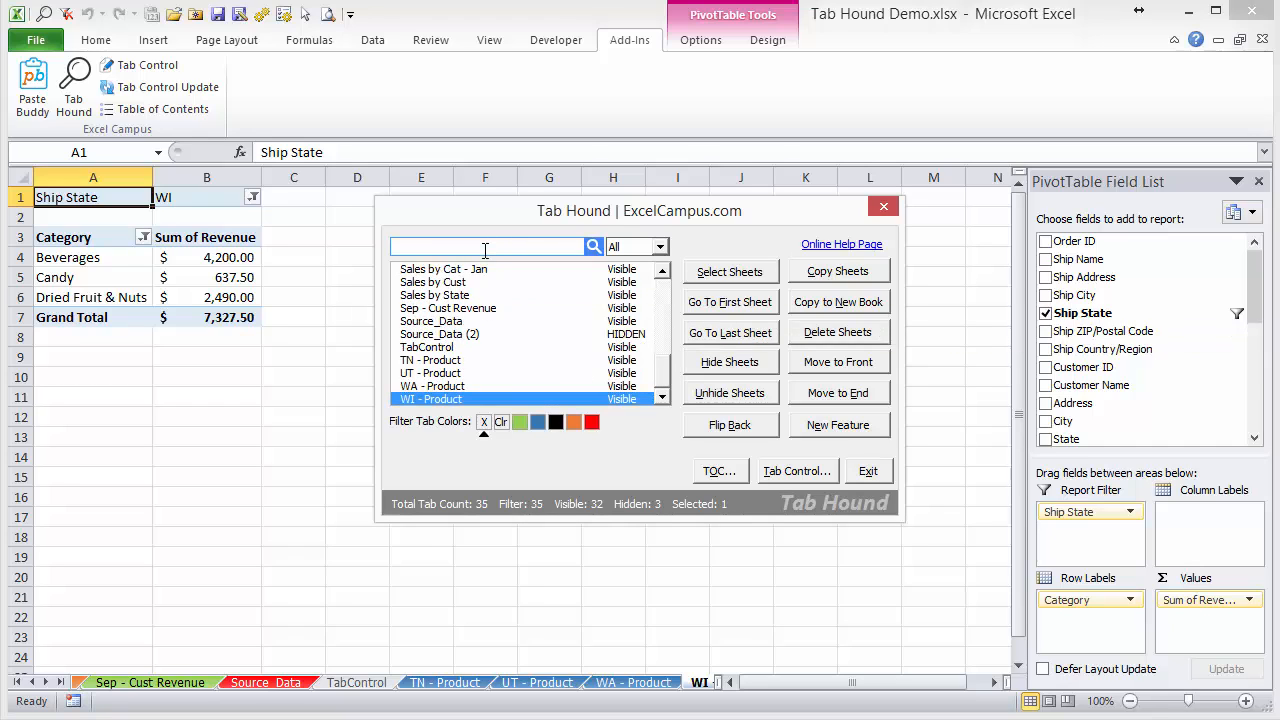
type("tab")
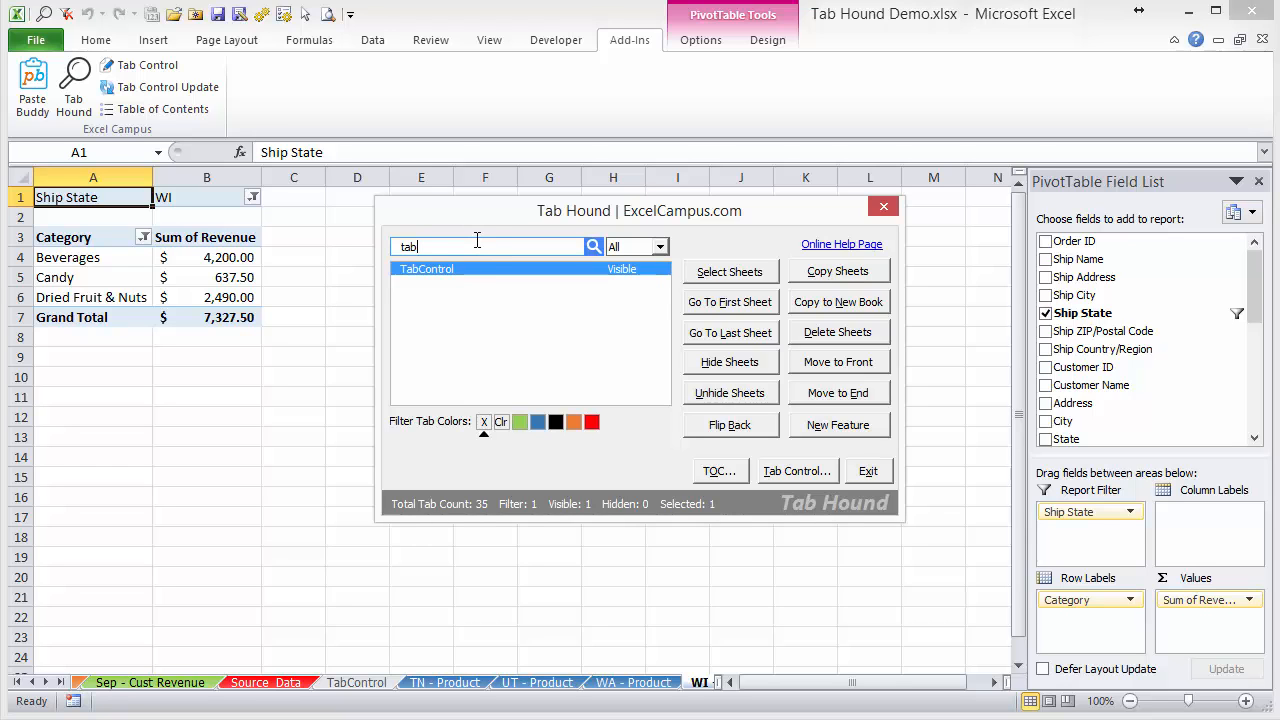
key("Return")
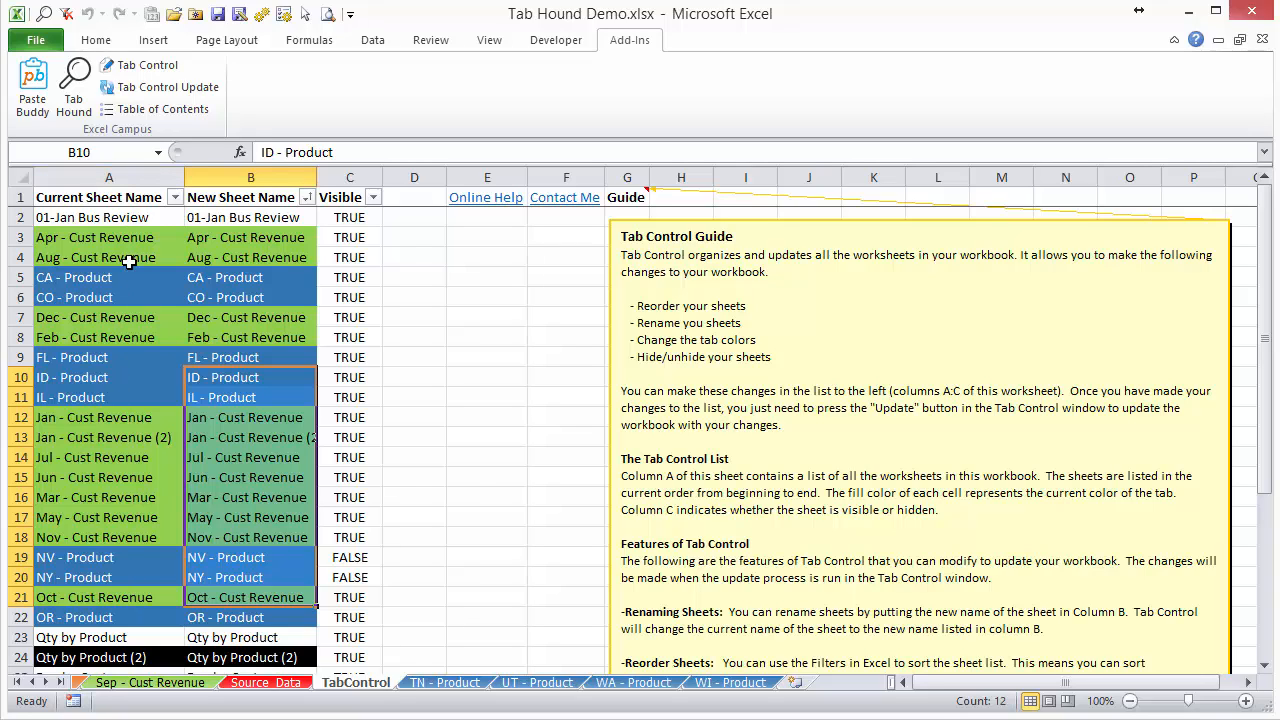
Fill the New Sheet Name cells from Apr - Cust Revenue through Nov - Cust Revenue (B3:B18) with yellow.
left_click(117, 176)
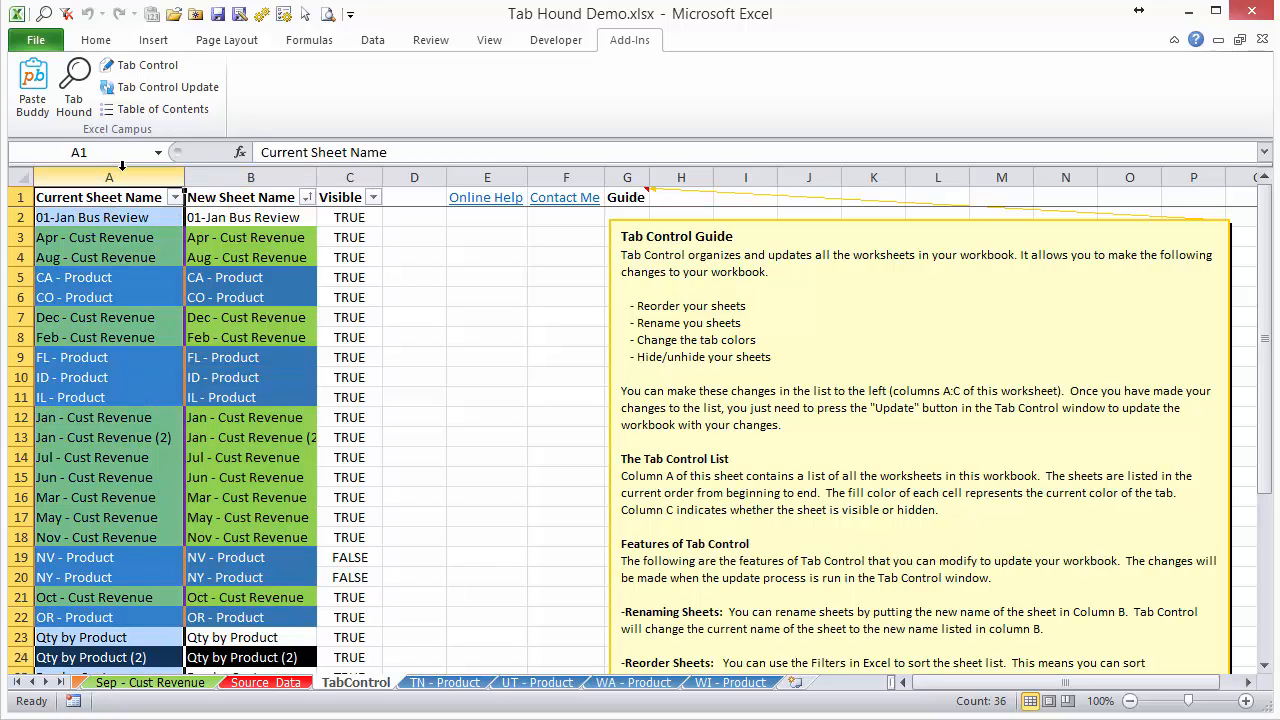
left_click(286, 183)
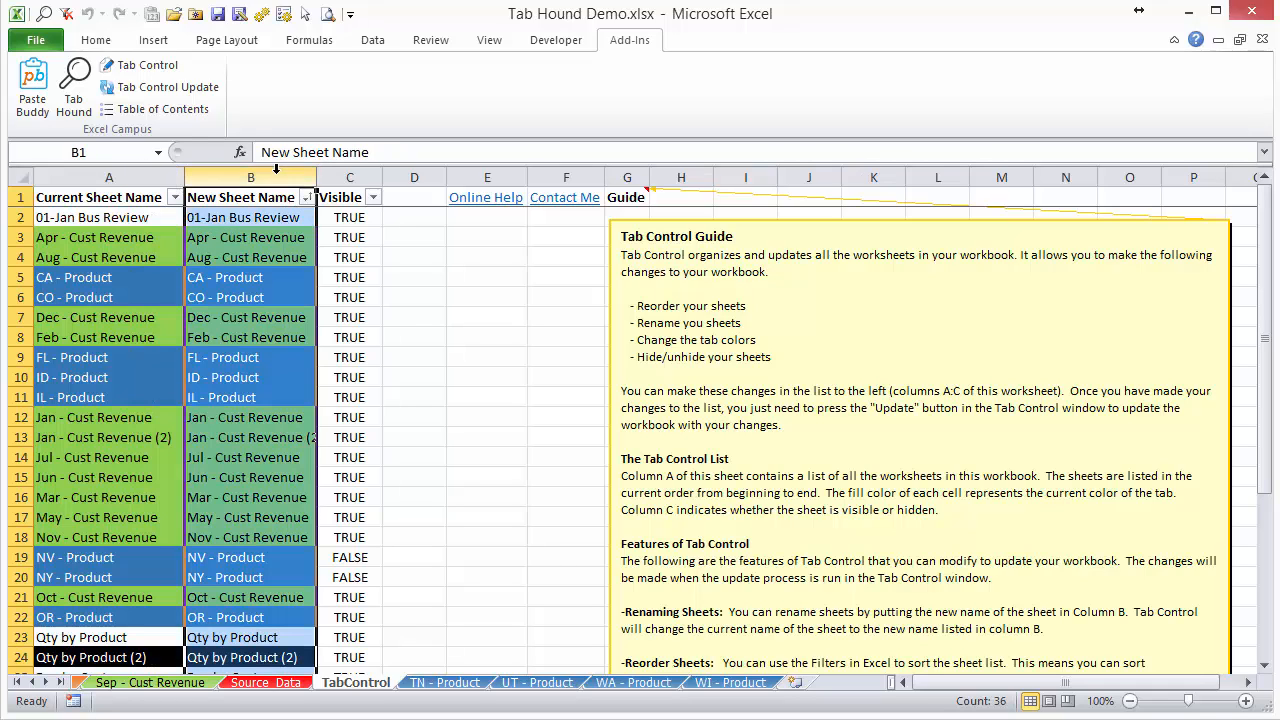
left_click(276, 241)
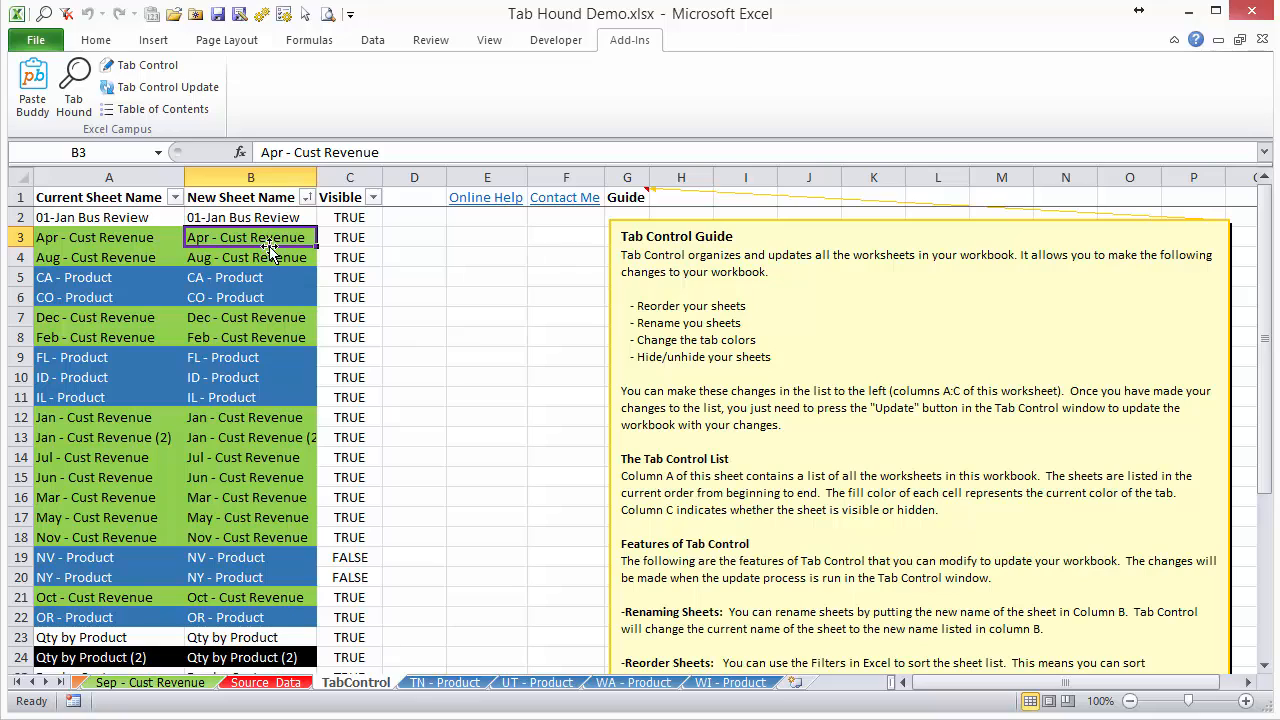
left_click_drag(267, 241, 254, 537)
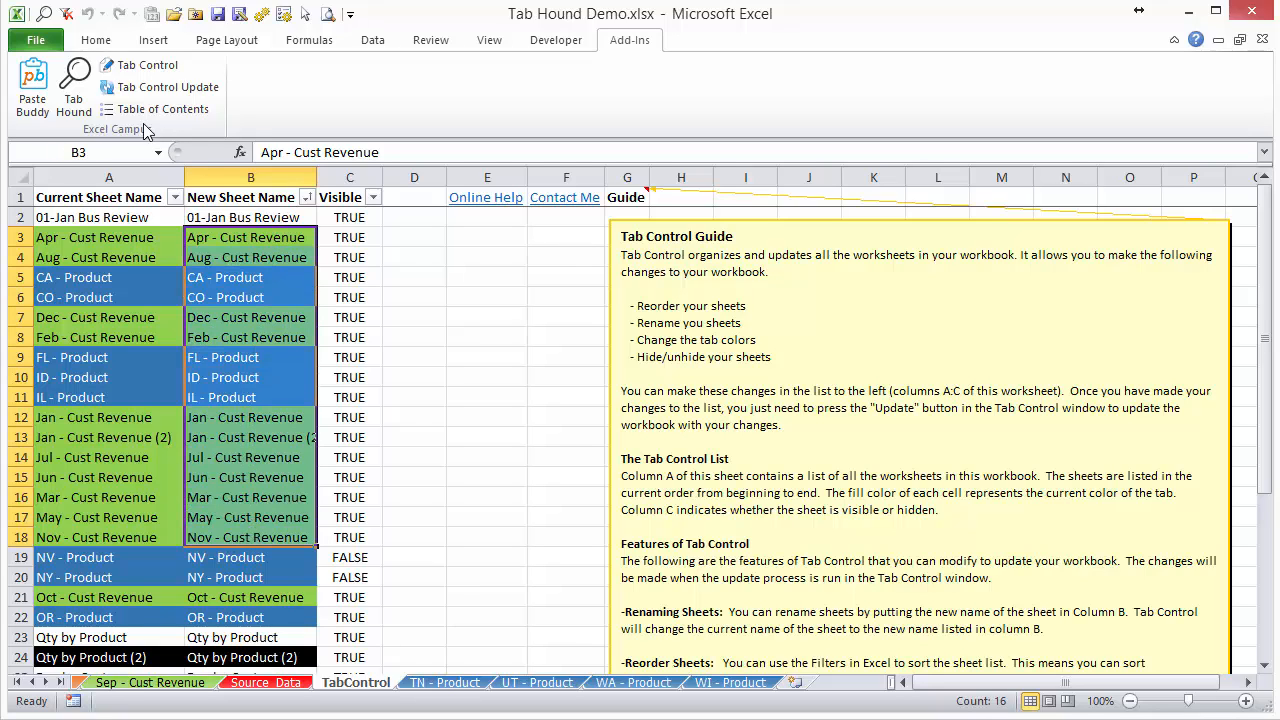
left_click(96, 40)
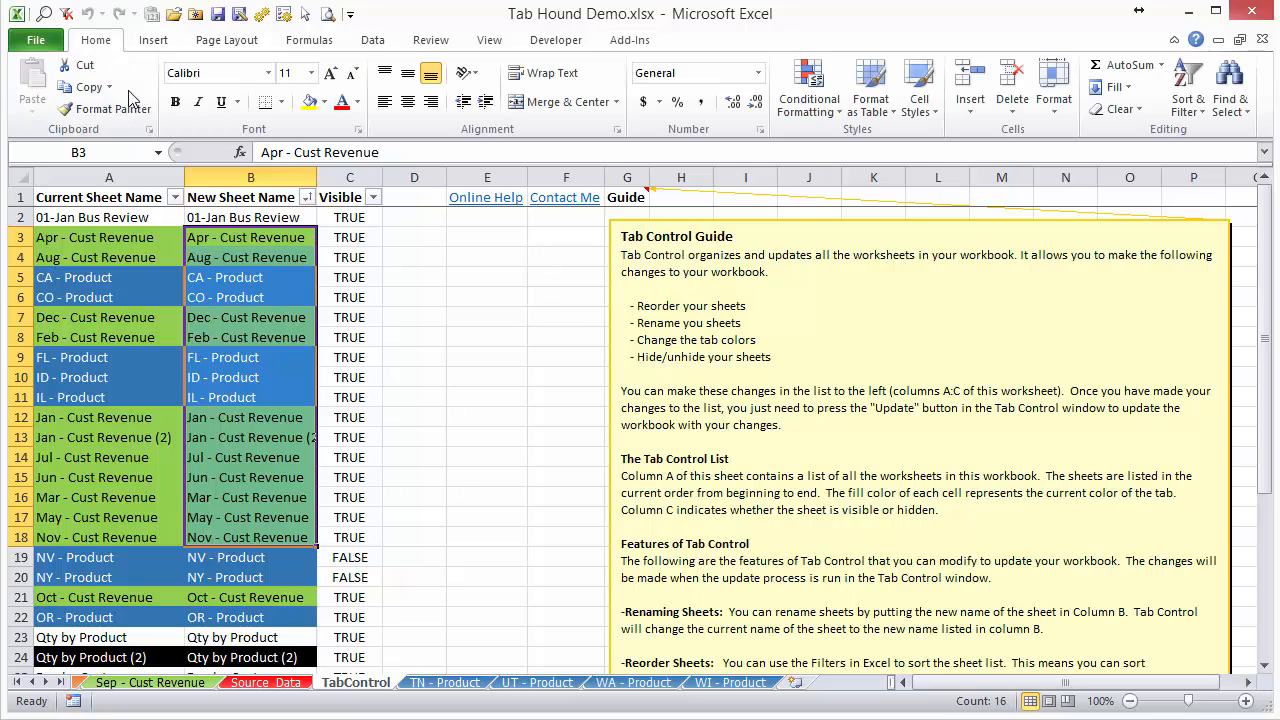
left_click(309, 102)
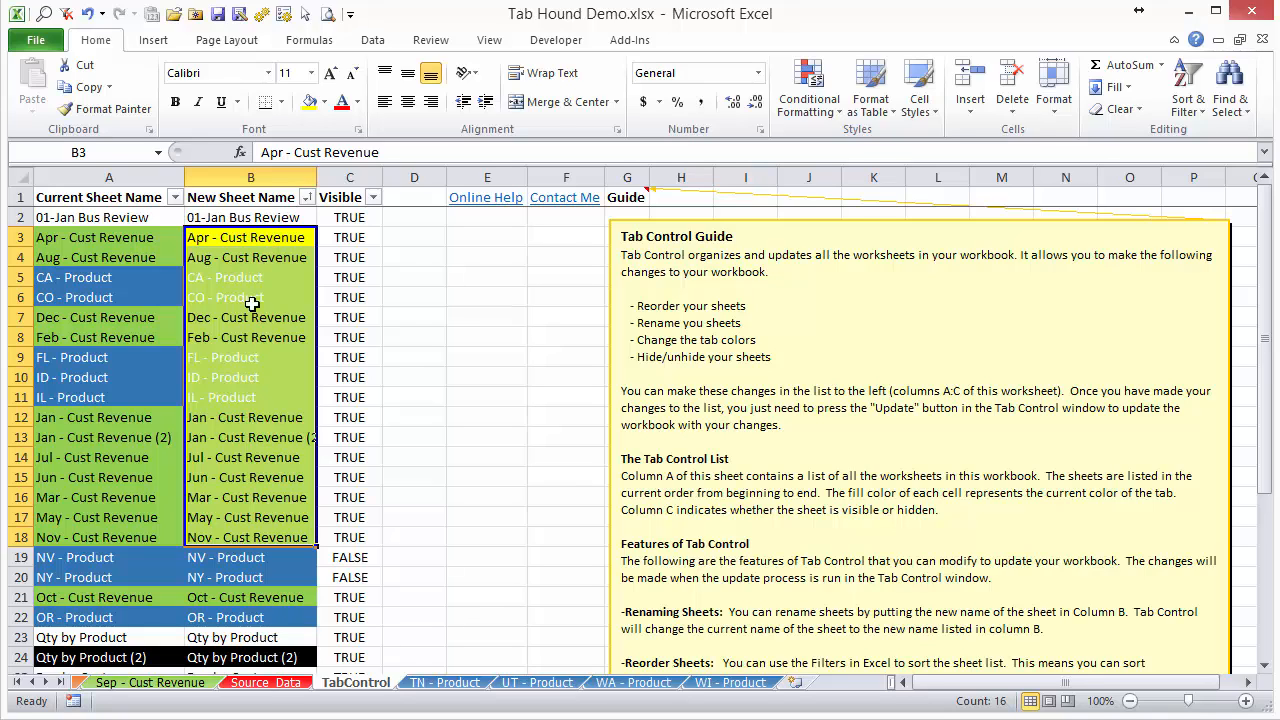
Run Tab Control Update to apply the yellow fill as the tab color of the listed sheets.
left_click(605, 44)
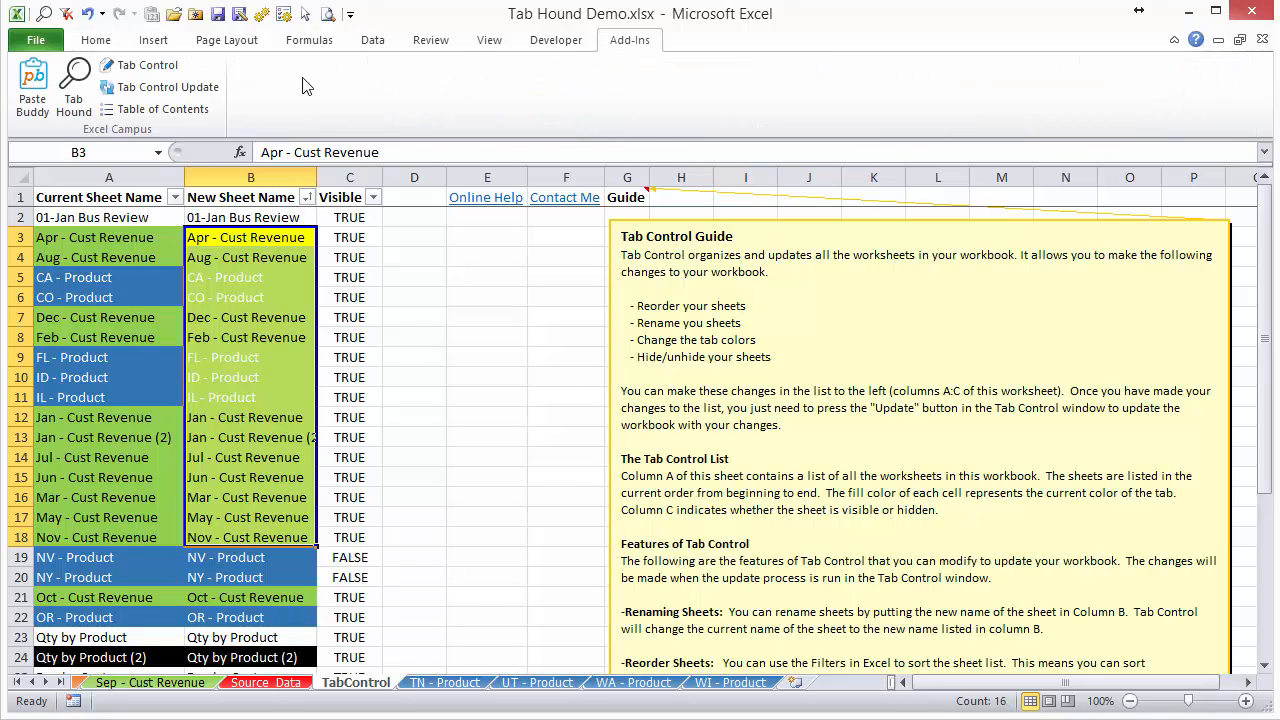
left_click(195, 88)
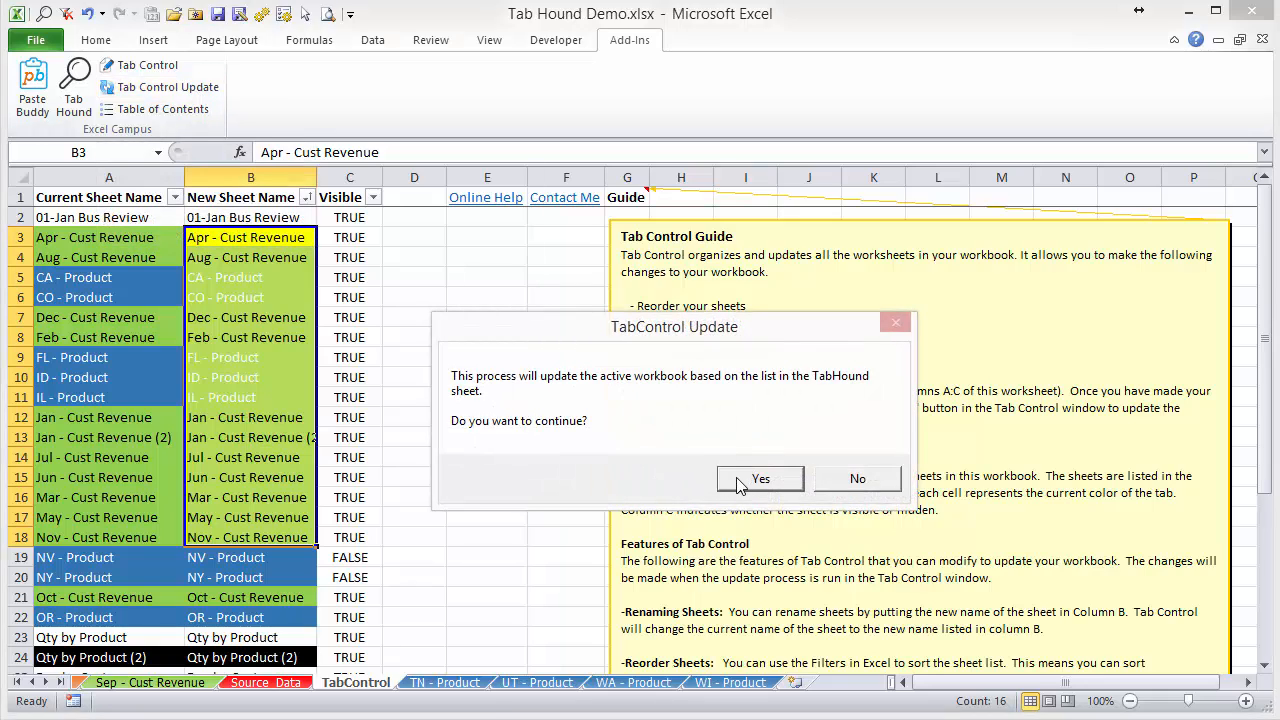
left_click(740, 481)
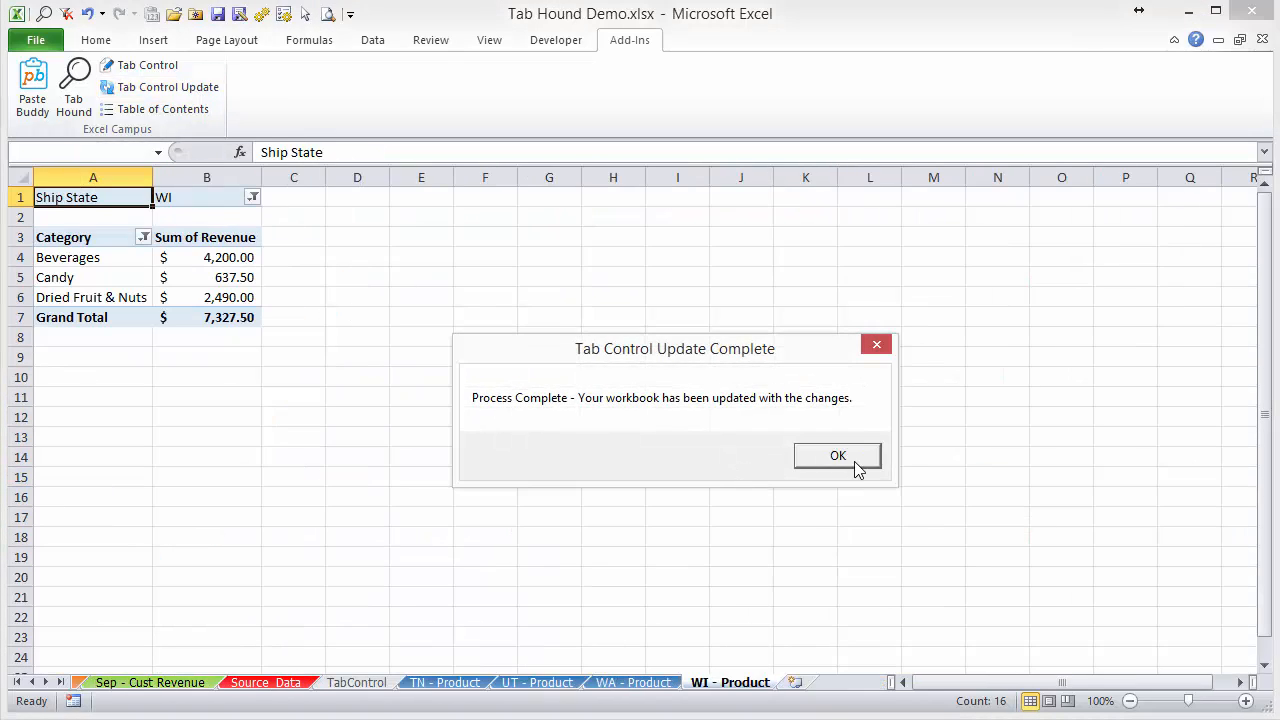
left_click(838, 456)
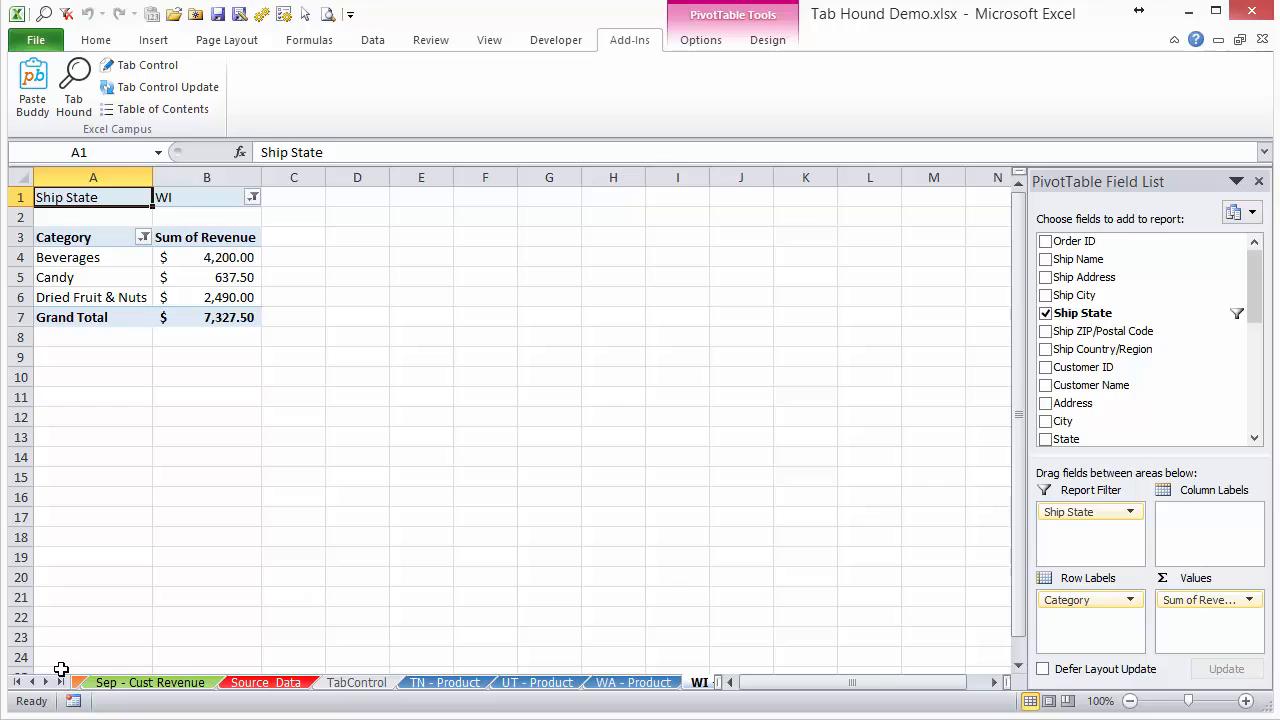
Look at the tab colors of the workbook's first sheets and return to the TabControl sheet by searching Tab Hound for "ta".
left_click(16, 682)
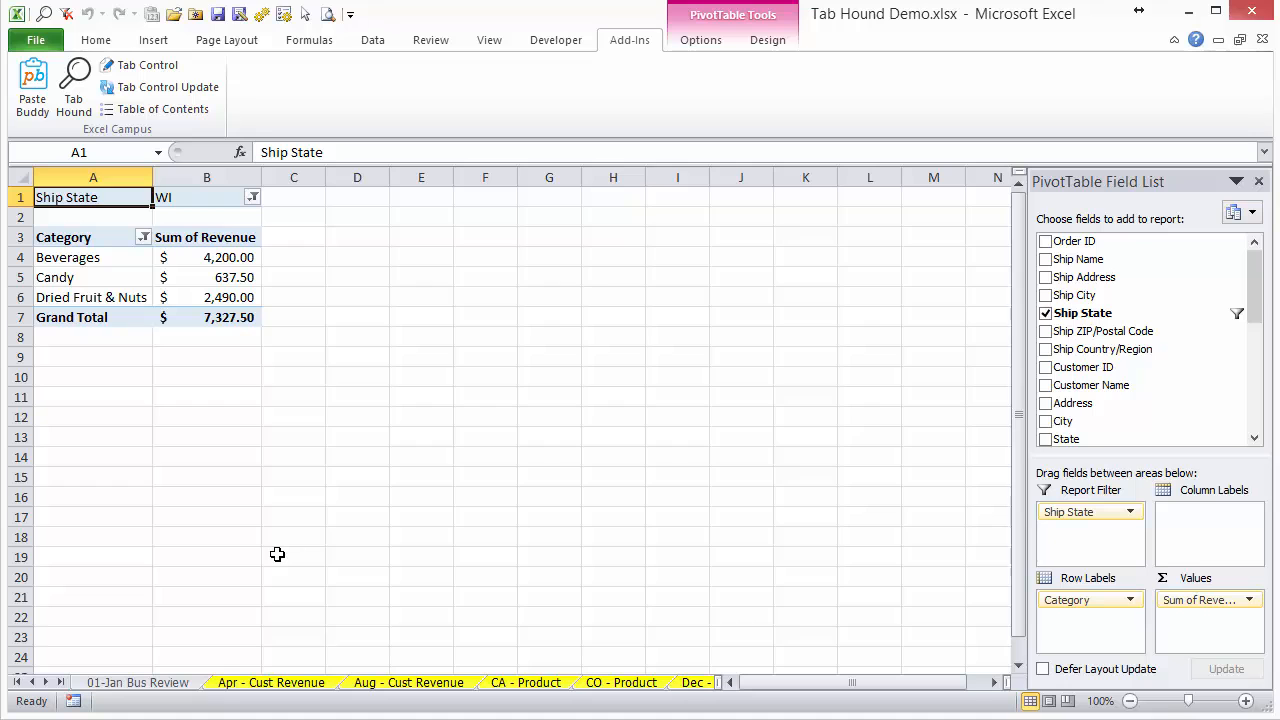
key("ctrl+shift+t")
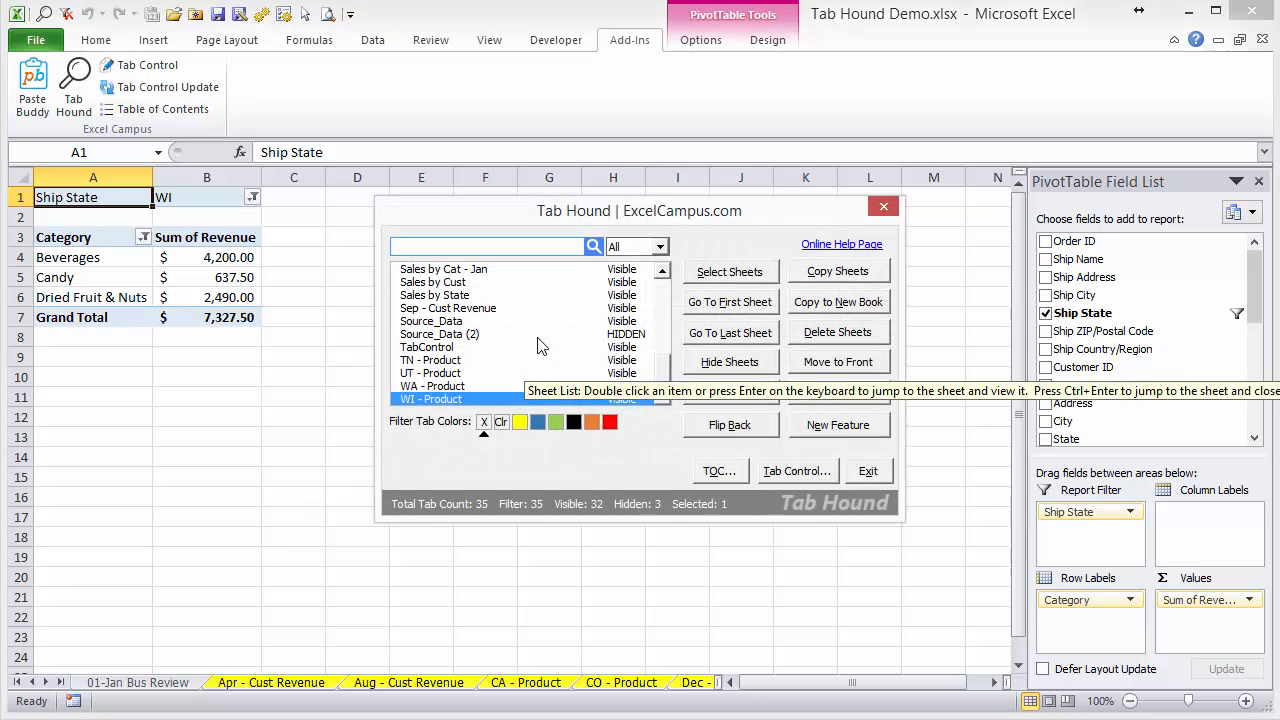
type("ta")
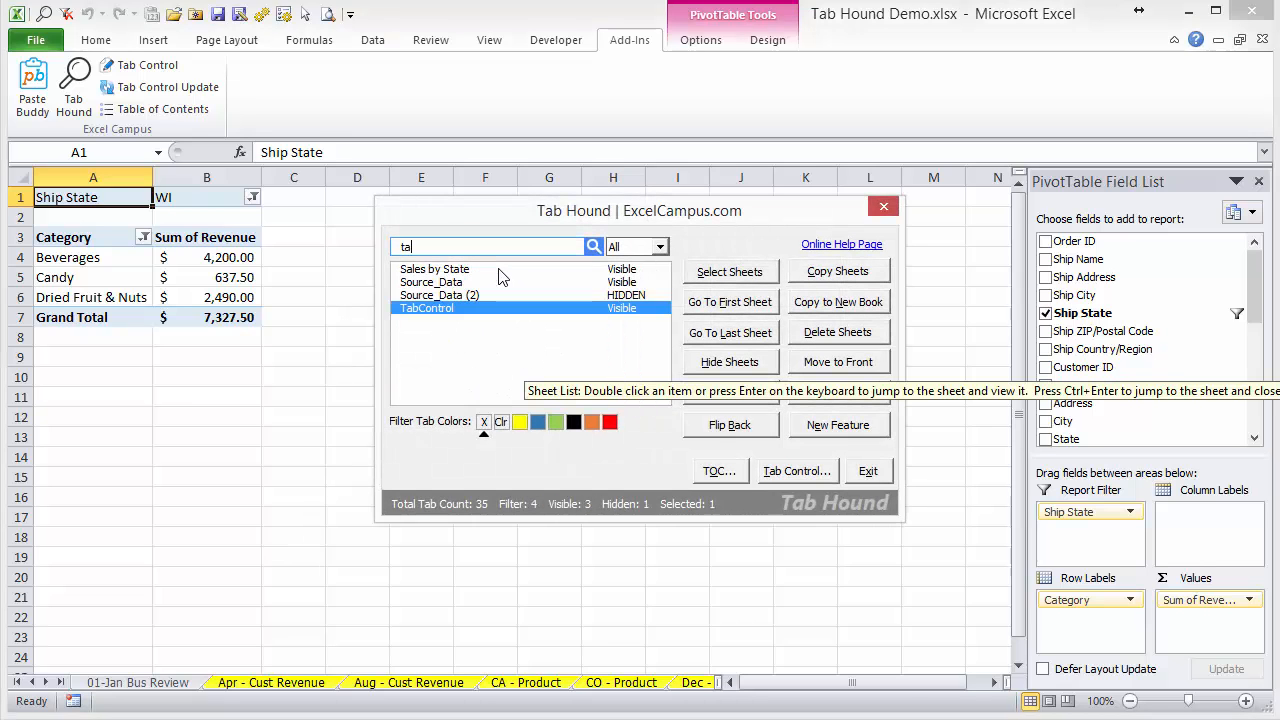
key("ctrl+Return")
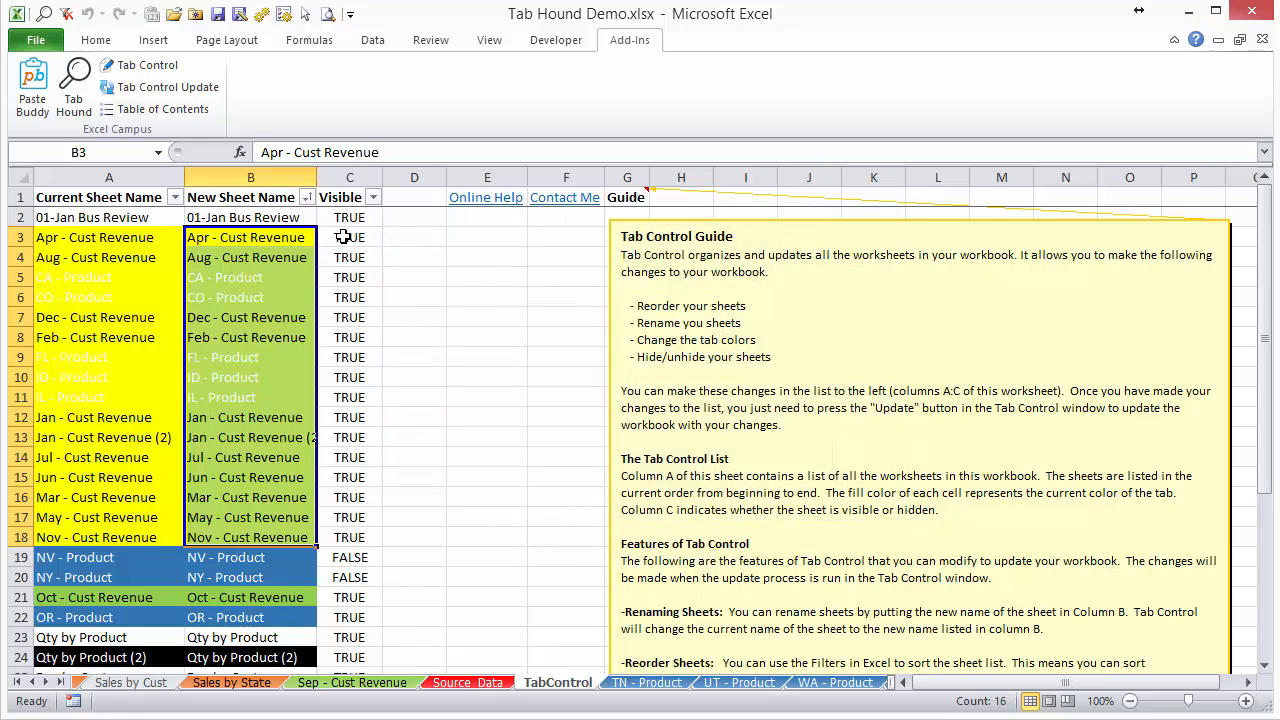
Sort the New Sheet Name column by cell color, first with yellow on top and again with blue on top.
left_click(343, 234)
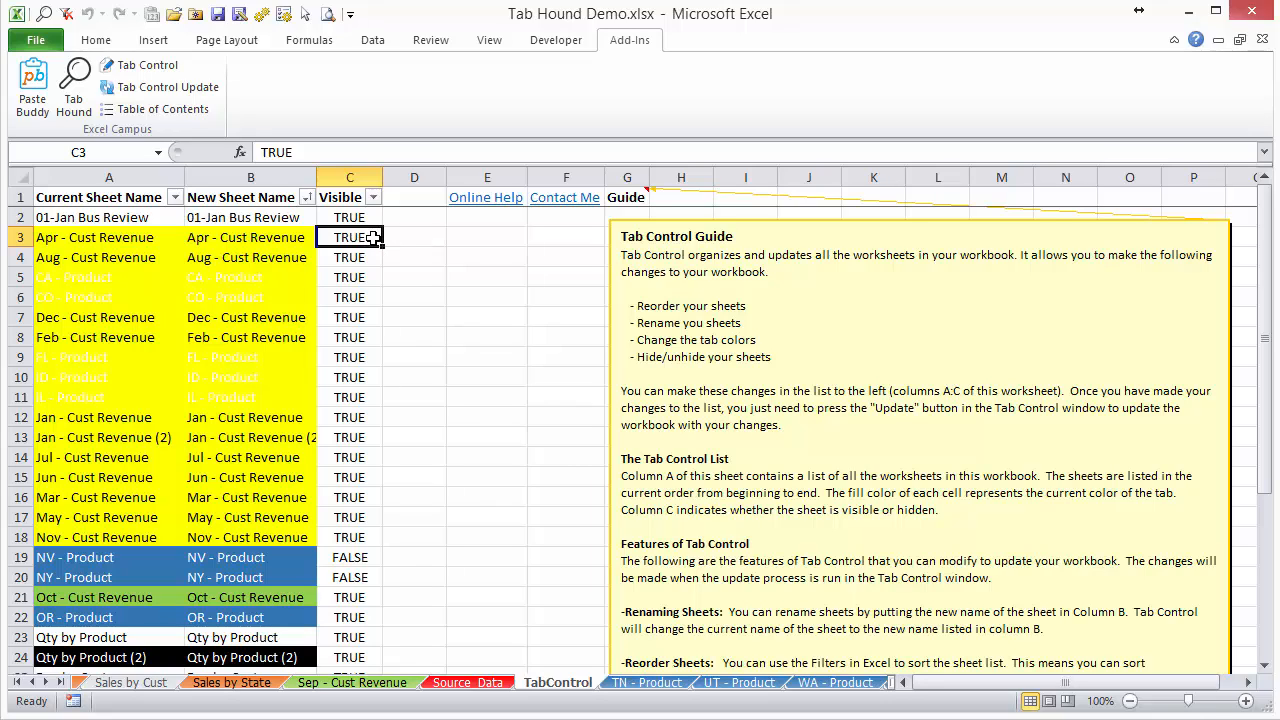
left_click(307, 198)
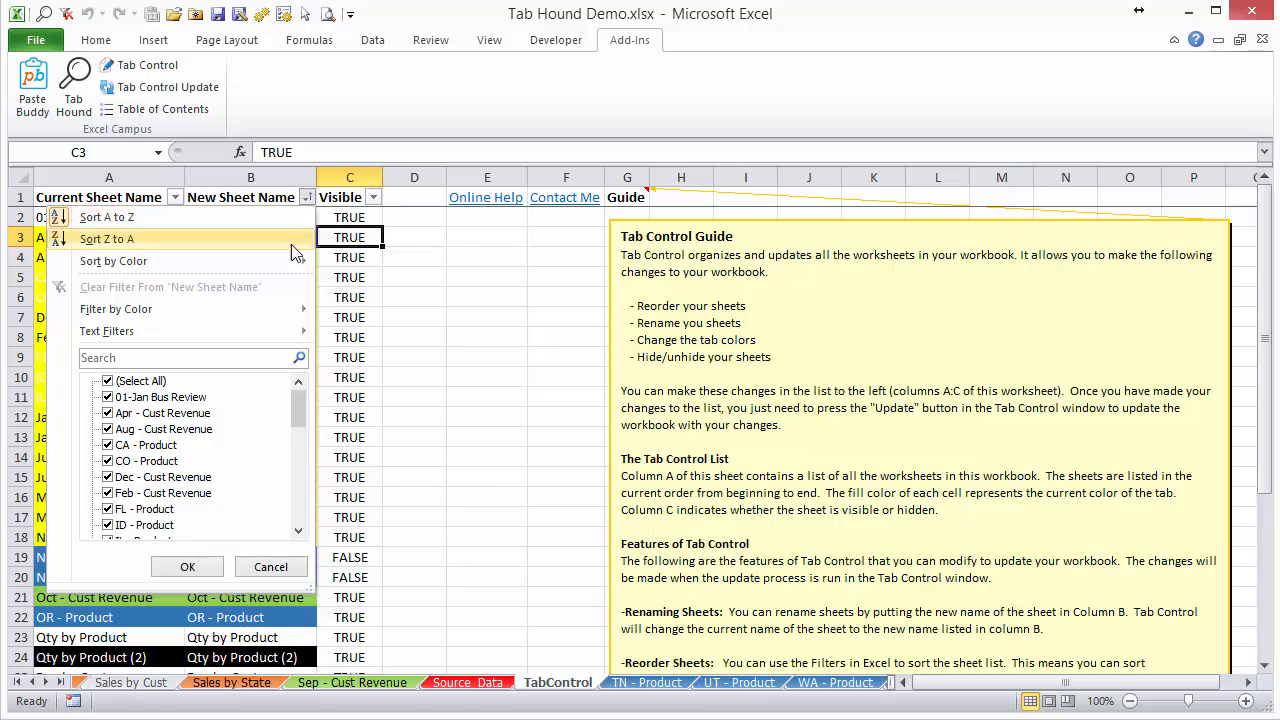
mouse_move(282, 264)
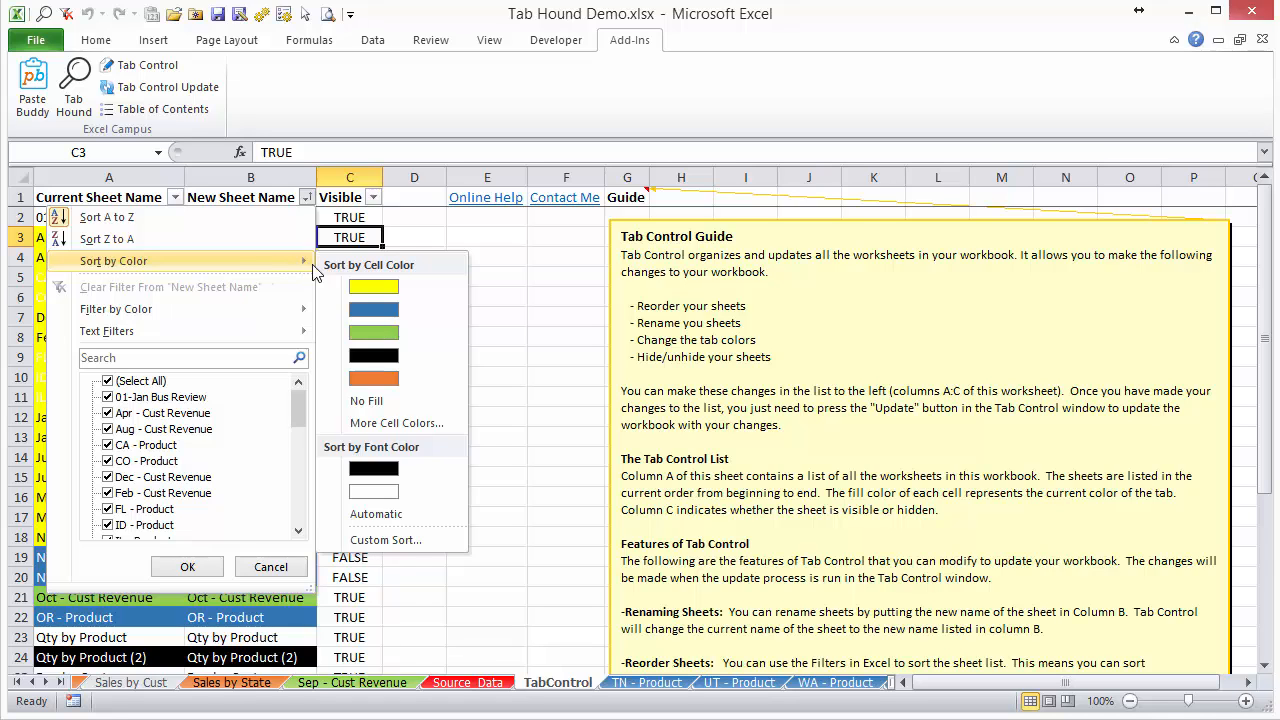
left_click(382, 286)
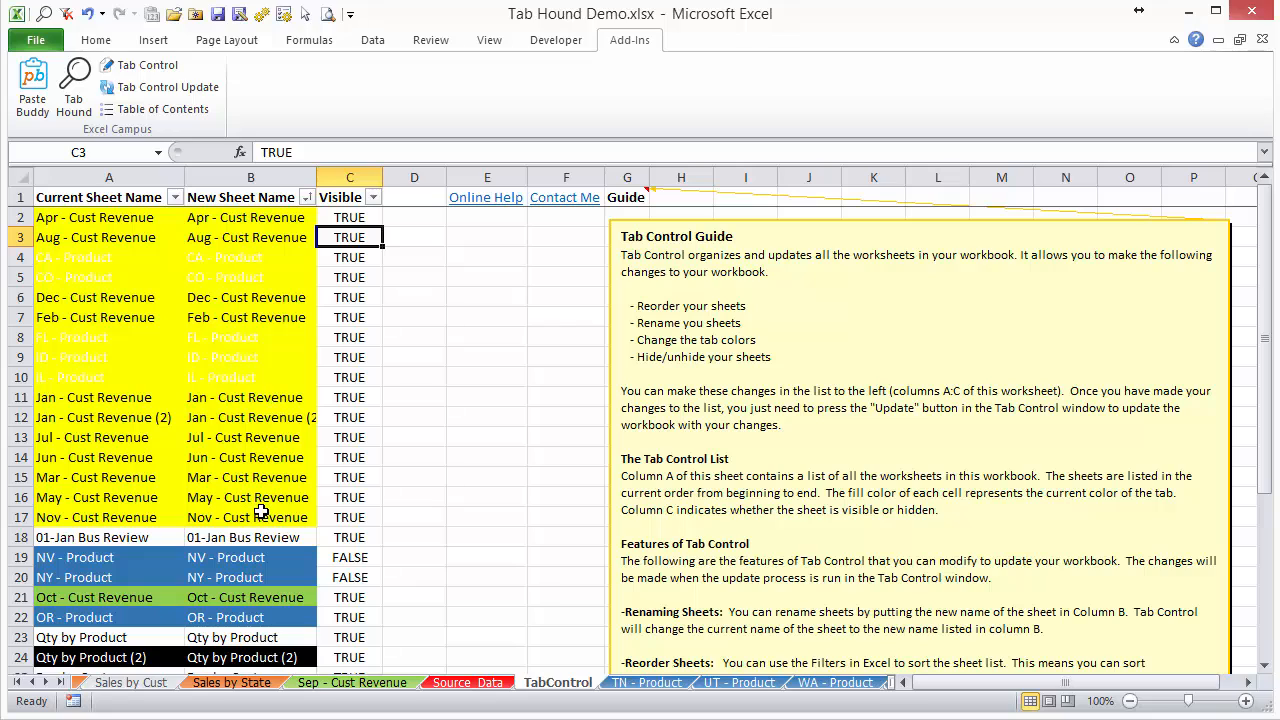
left_click(306, 198)
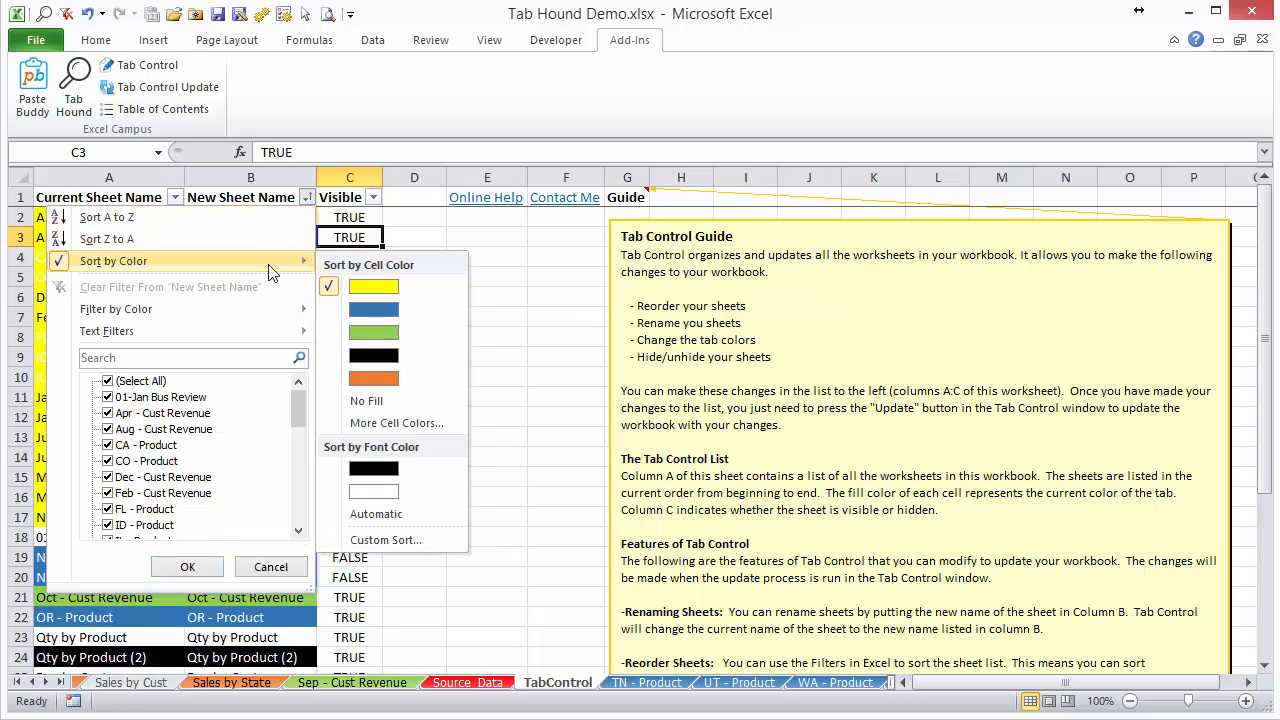
left_click(389, 312)
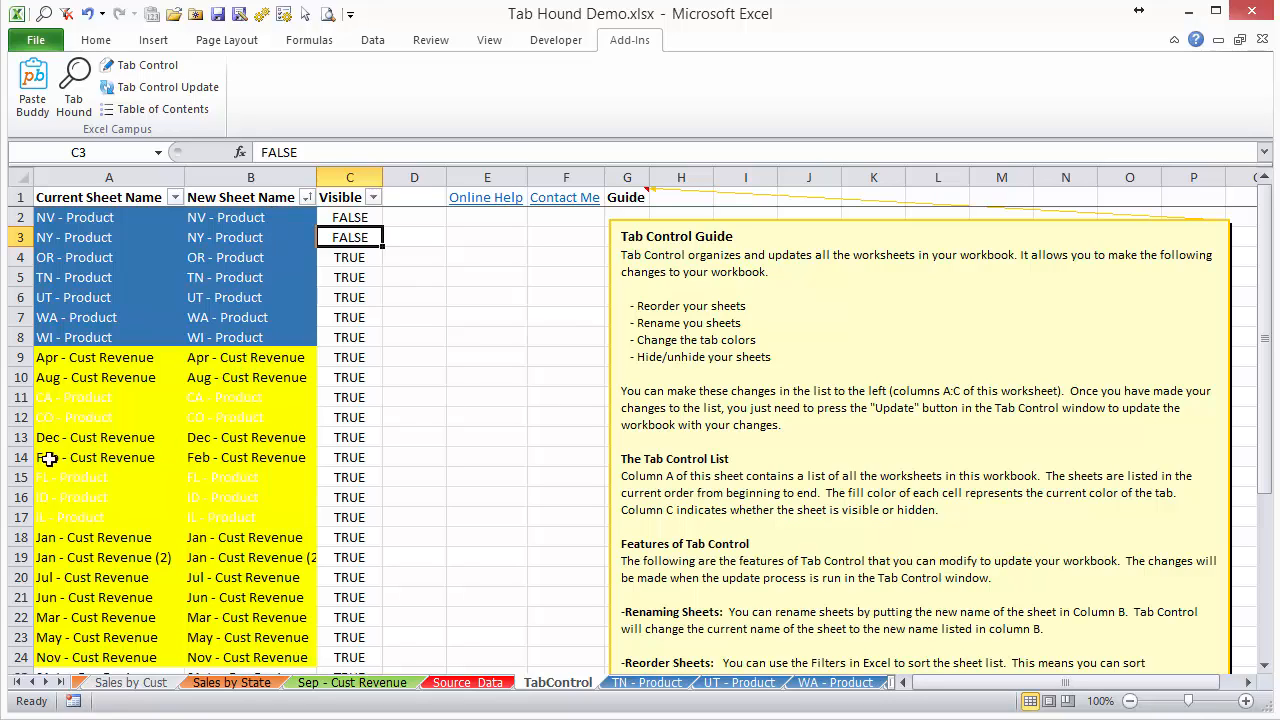
Move the Dec - Cust Revenue entry (A13:C13) up the list, inserting it between OR - Product and TN - Product.
left_click_drag(92, 437, 325, 437)
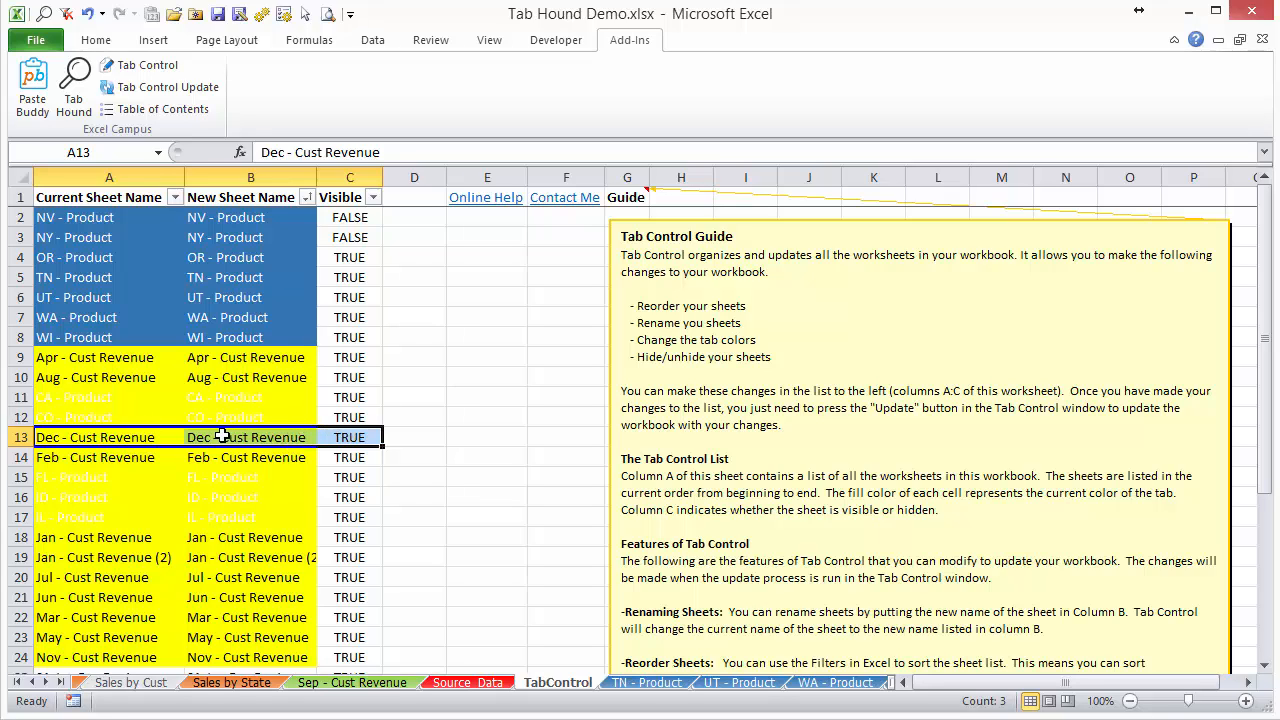
left_click_drag(222, 430, 210, 313)
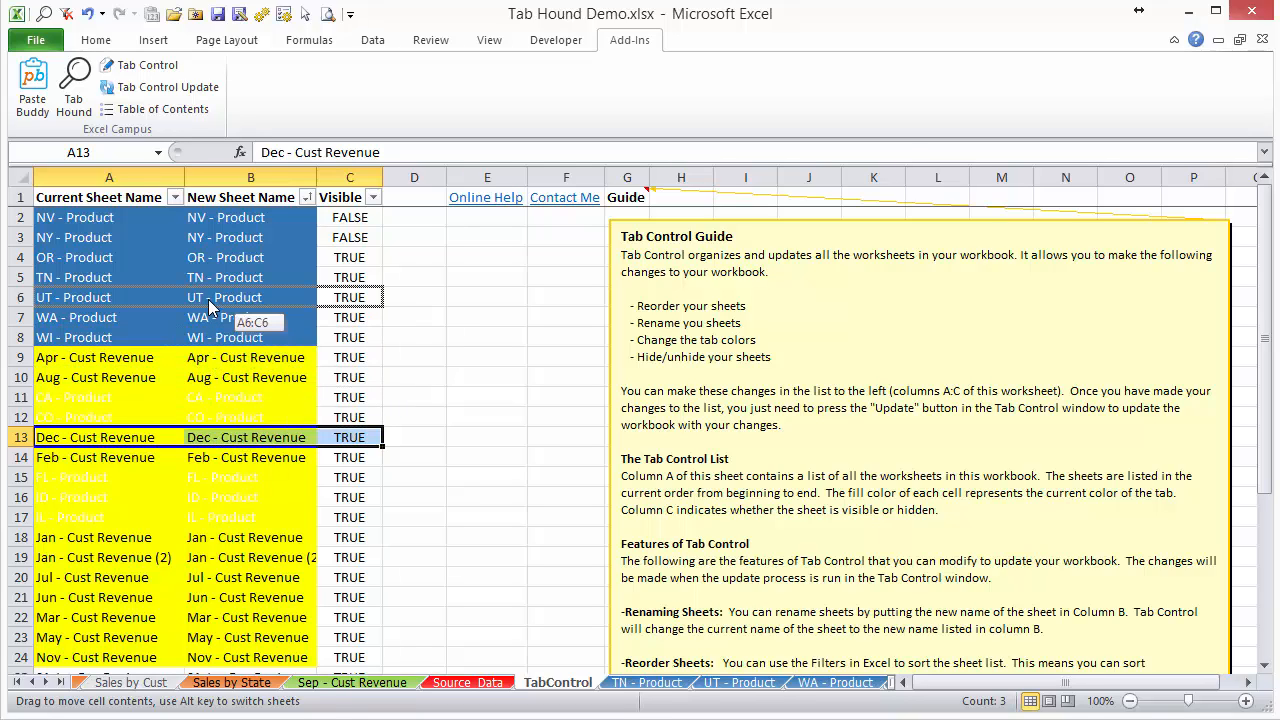
key("shift")
left_click_drag(209, 304, 169, 273)
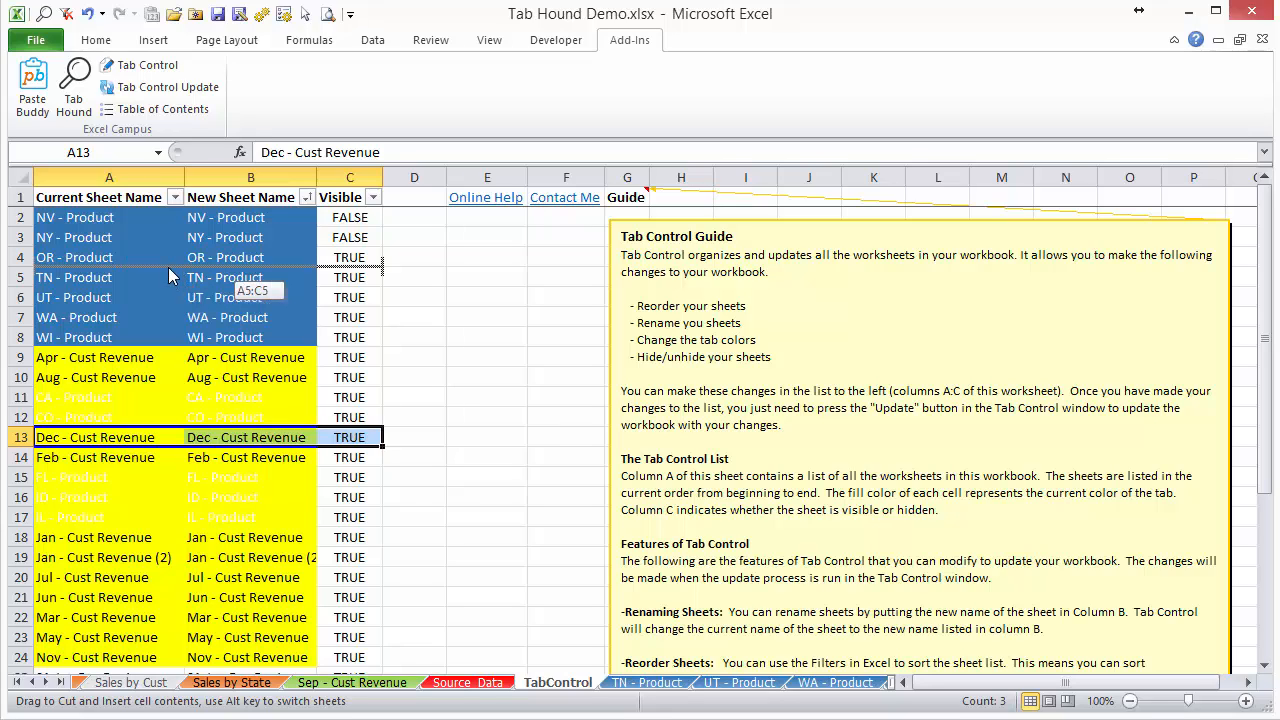
left_click_drag(169, 269, 170, 272)
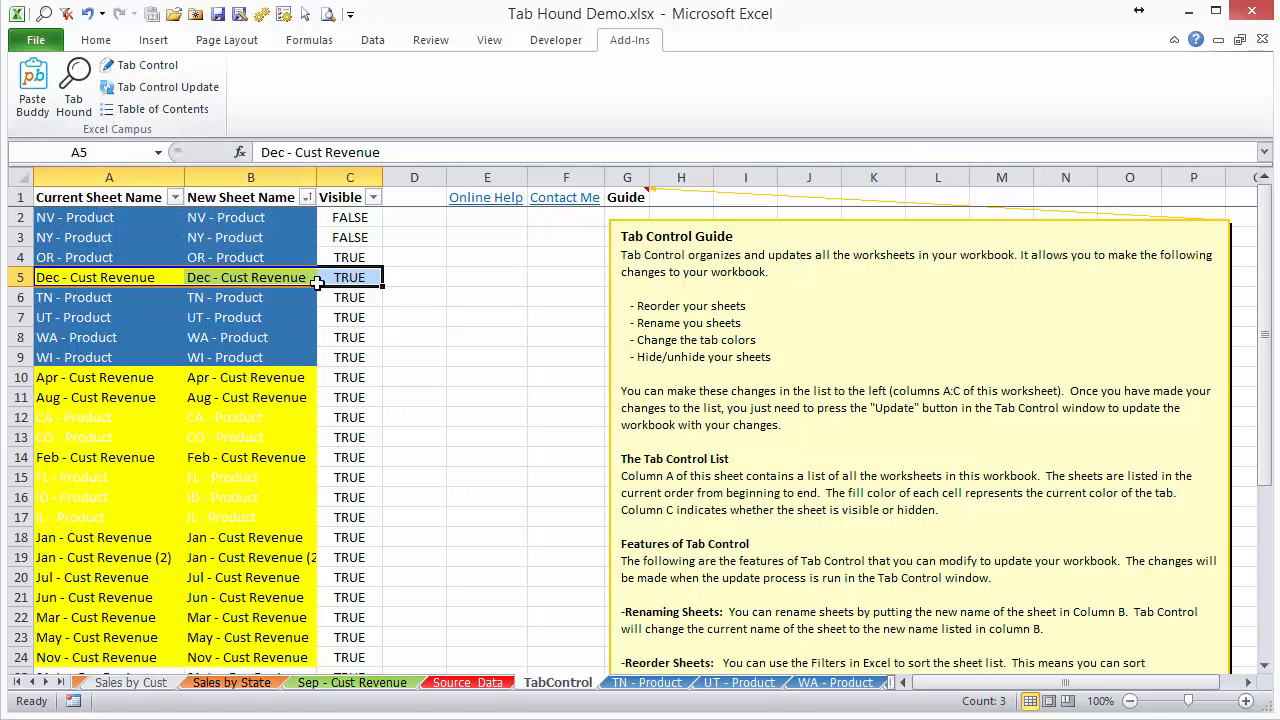
Run Tab Control Update to reorder the workbook's sheets to match the color-sorted list with Dec - Cust Revenue moved.
left_click(157, 90)
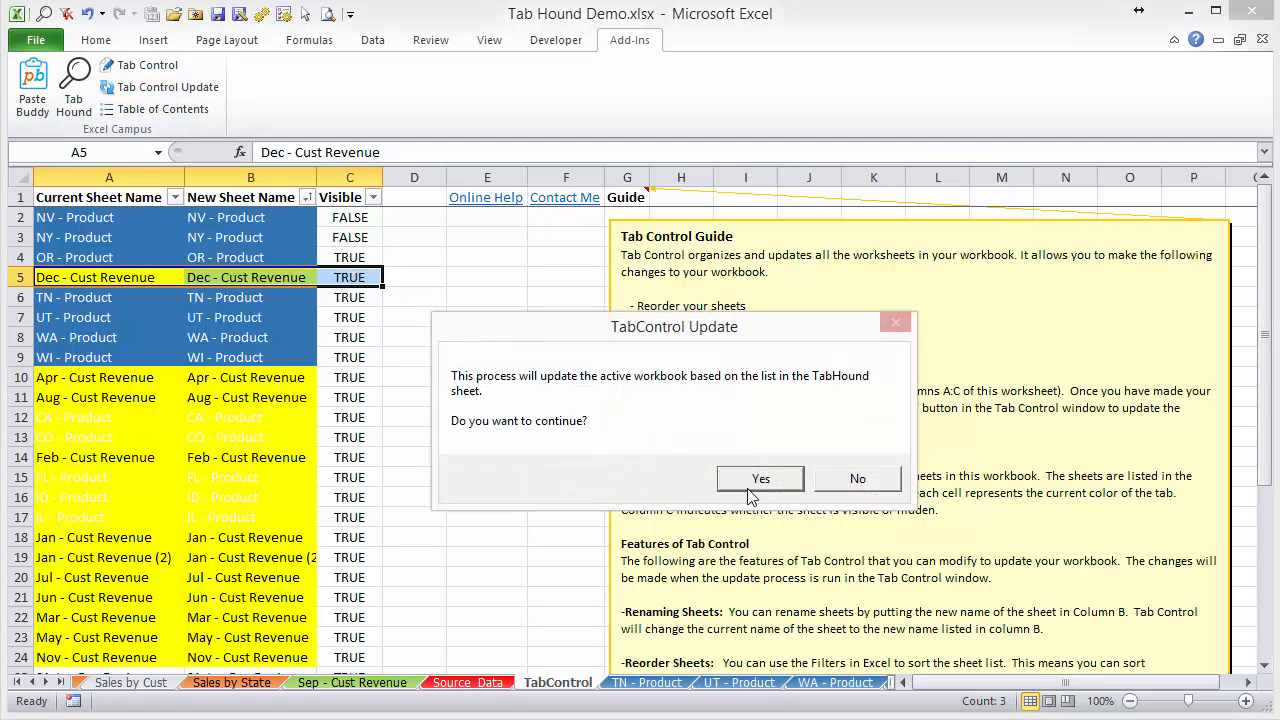
left_click(749, 488)
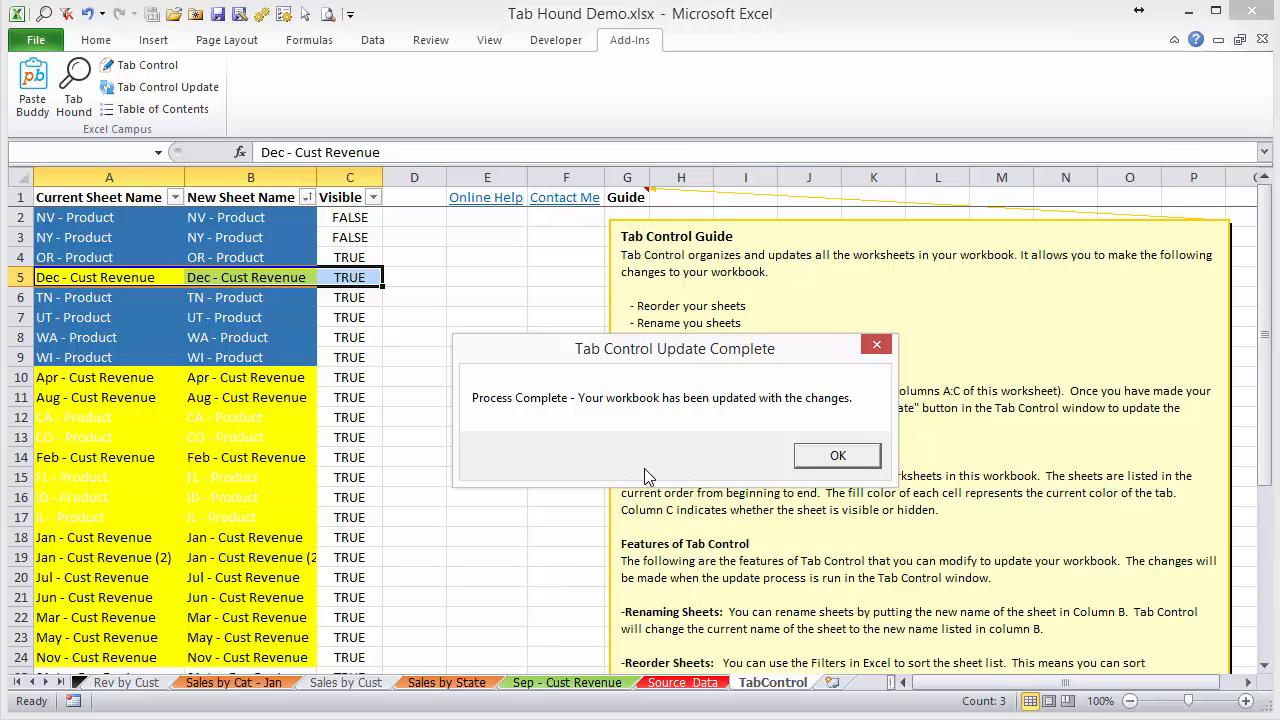
left_click(836, 456)
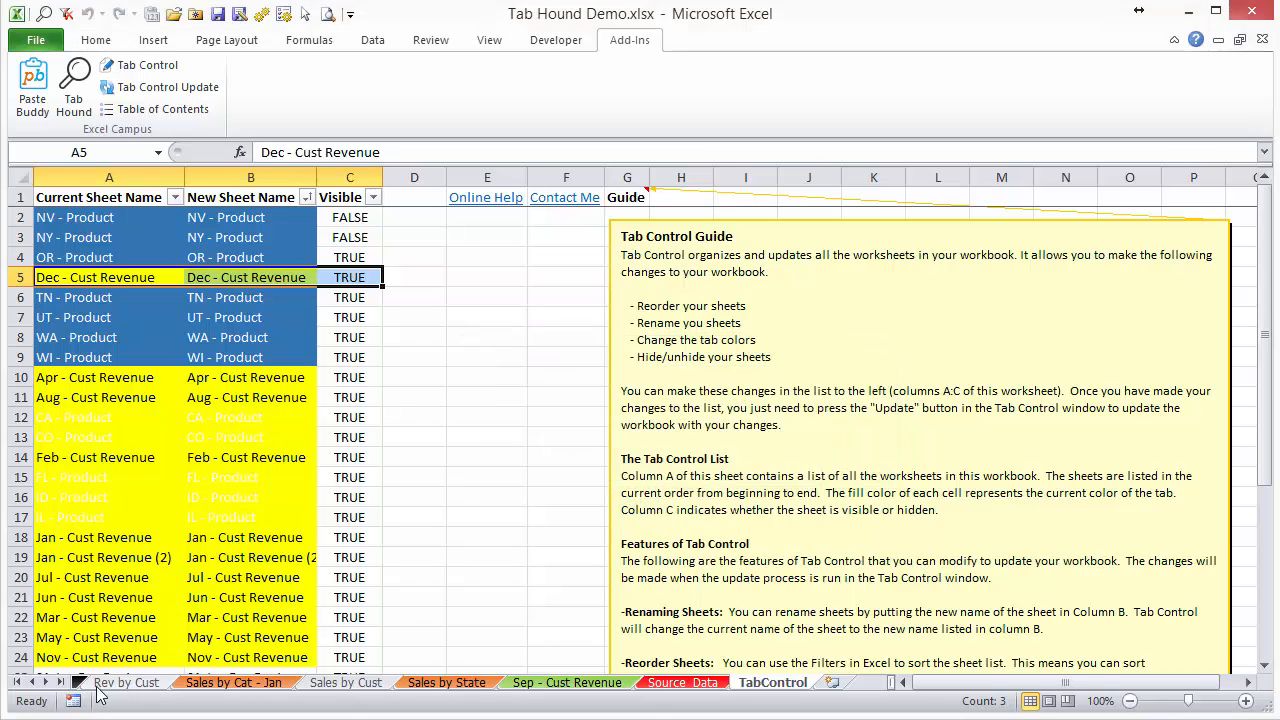